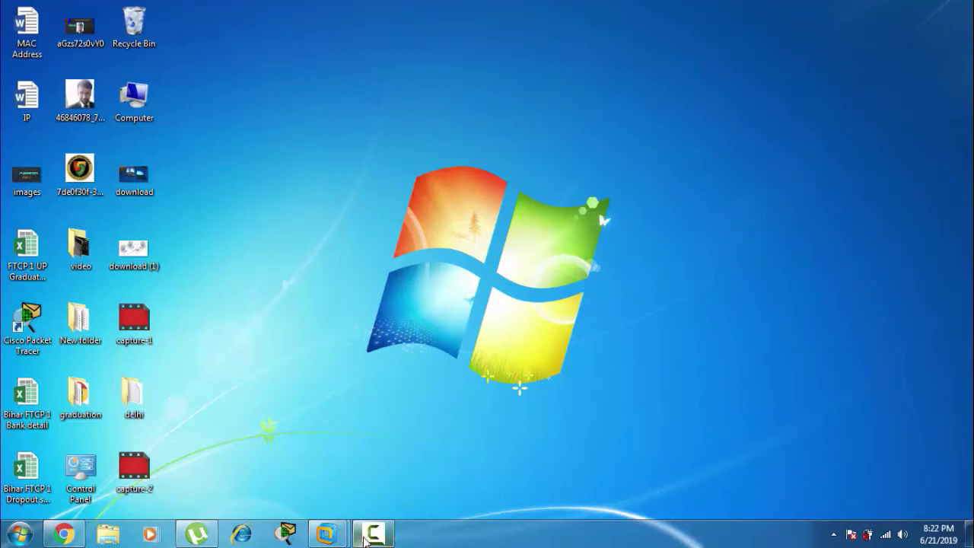
Step: From the host desktop, run 'ping 11.0.0.2' from the Run history, get replies, then close the console
mouse_move(328, 532)
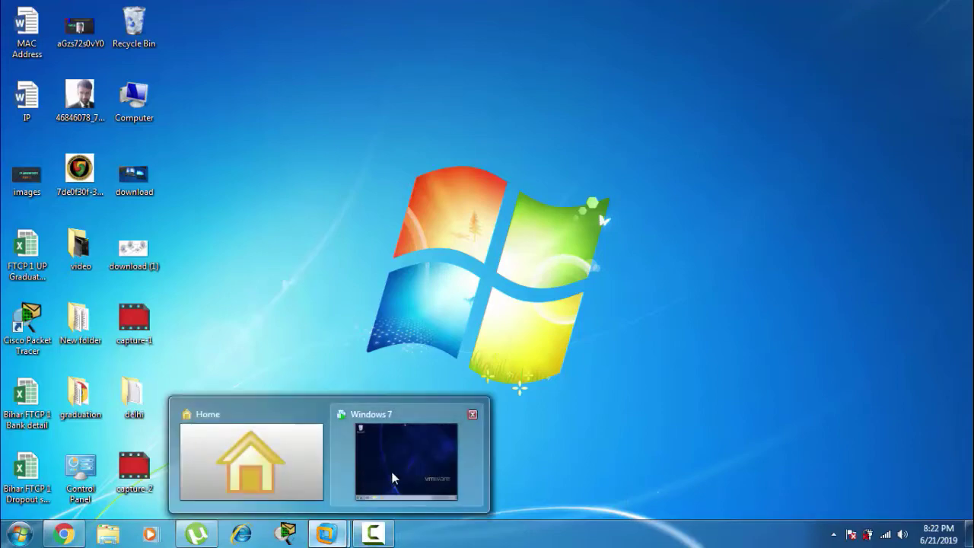
click(396, 476)
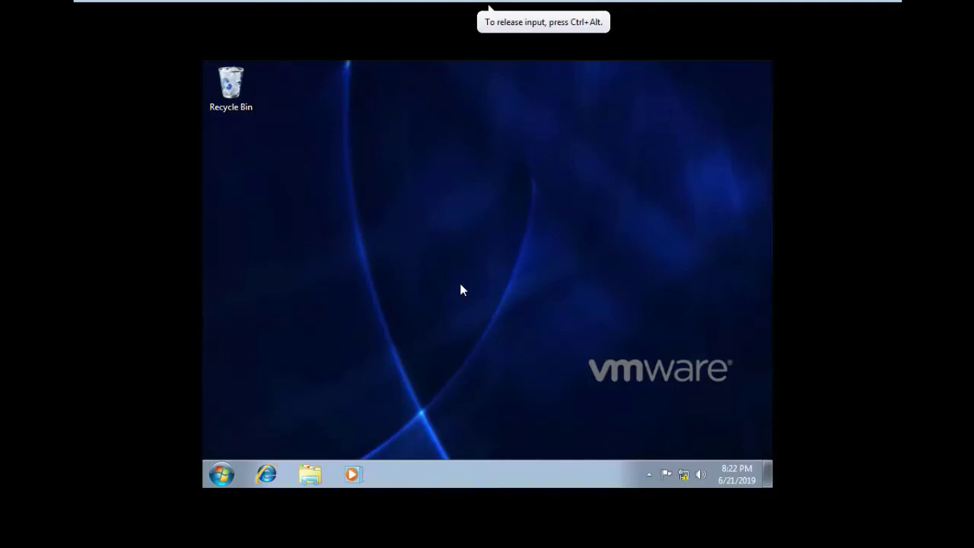
mouse_move(768, 4)
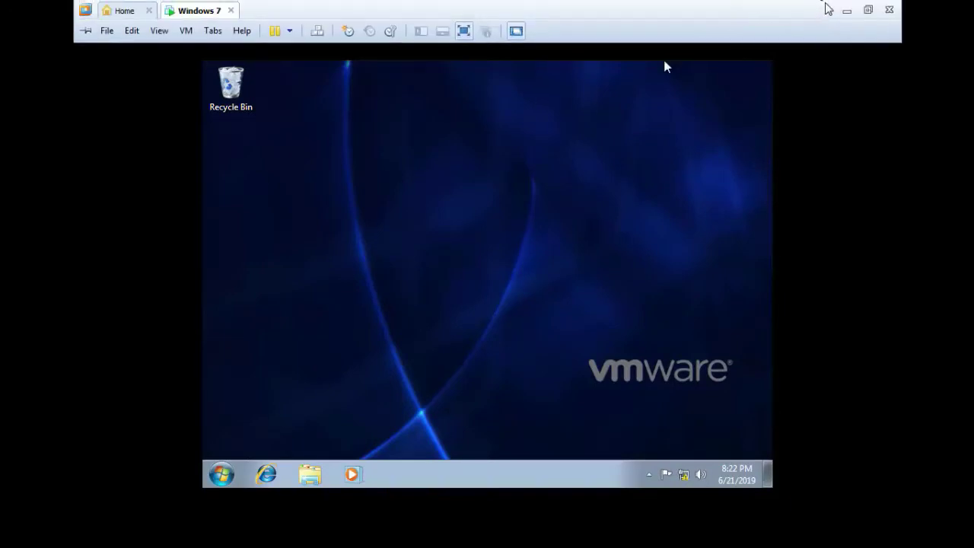
click(846, 10)
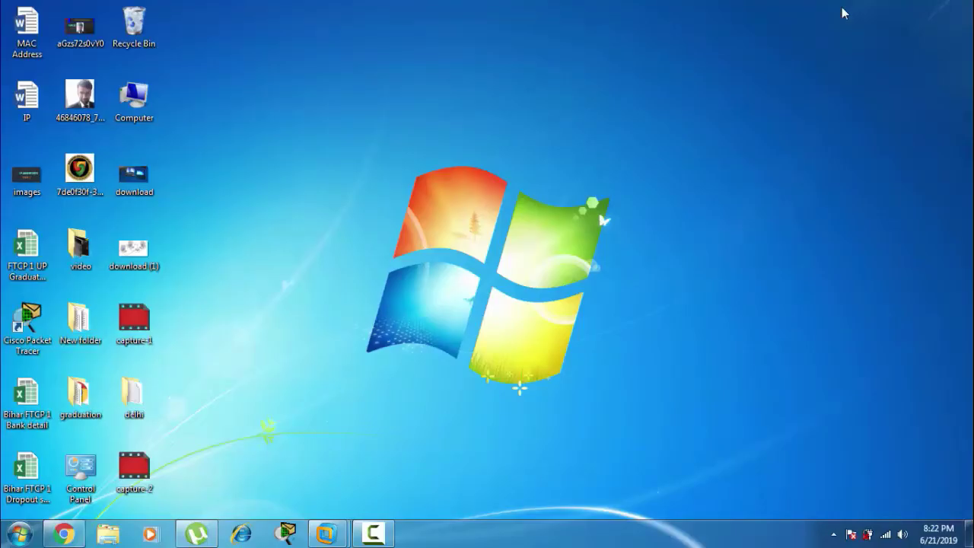
key(super+r)
text(pi)
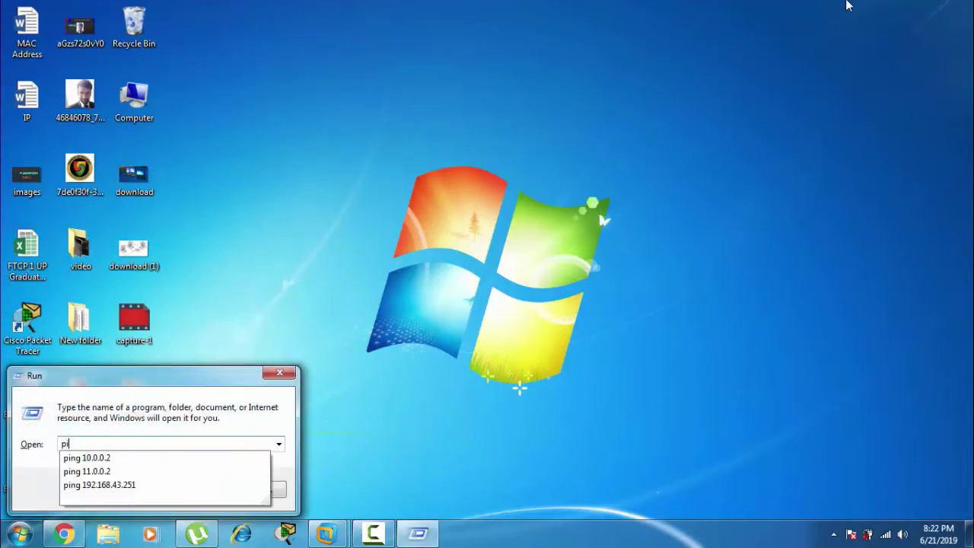
text(ng)
key(Down)
key(Down)
key(Return)
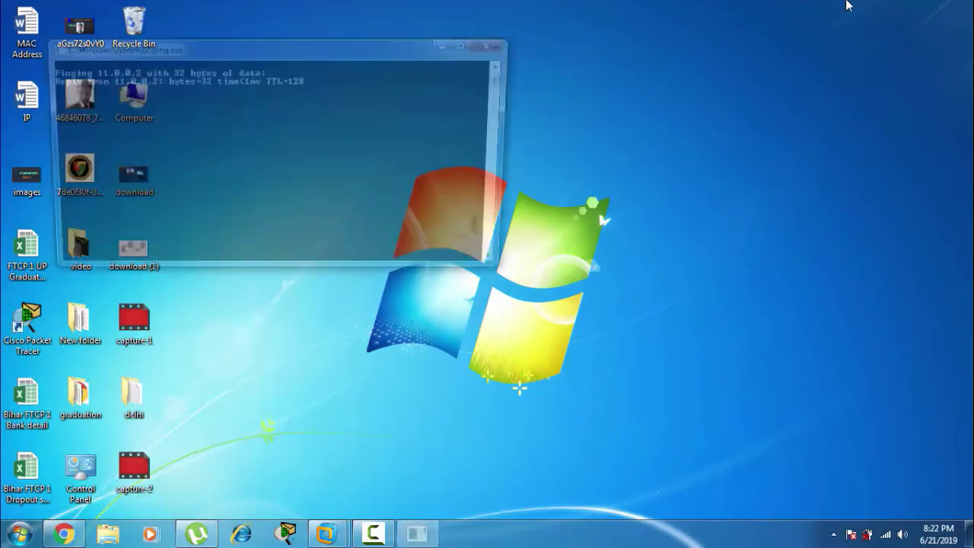
click(495, 43)
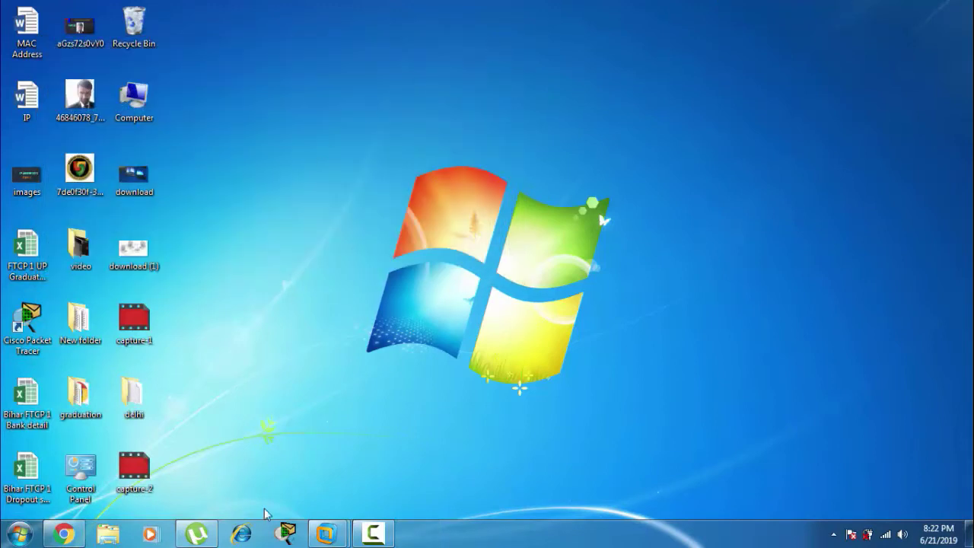
Step: In the restored Windows 7 guest, keep Allow Remote Assistance ticked in Computer's Remote settings and confirm
mouse_move(324, 535)
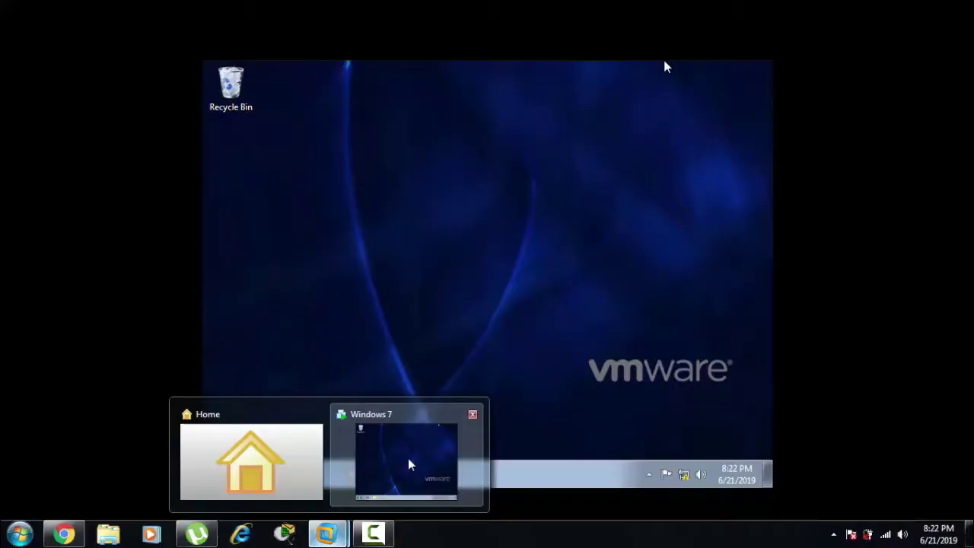
click(408, 465)
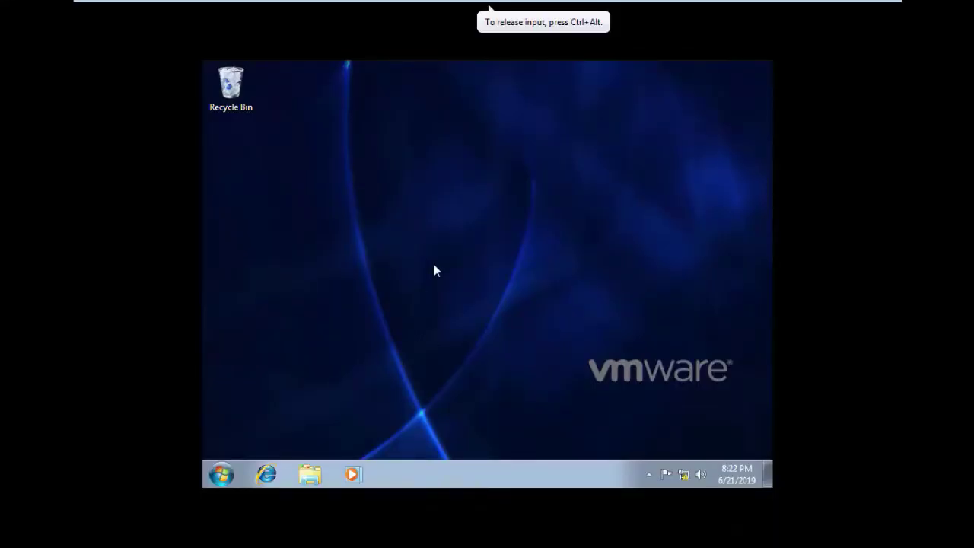
click(223, 475)
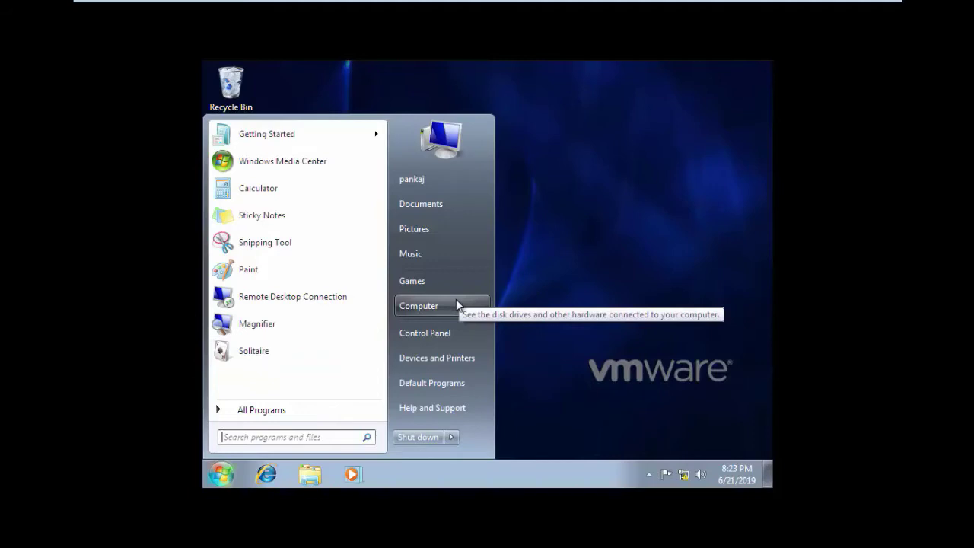
right_click(457, 306)
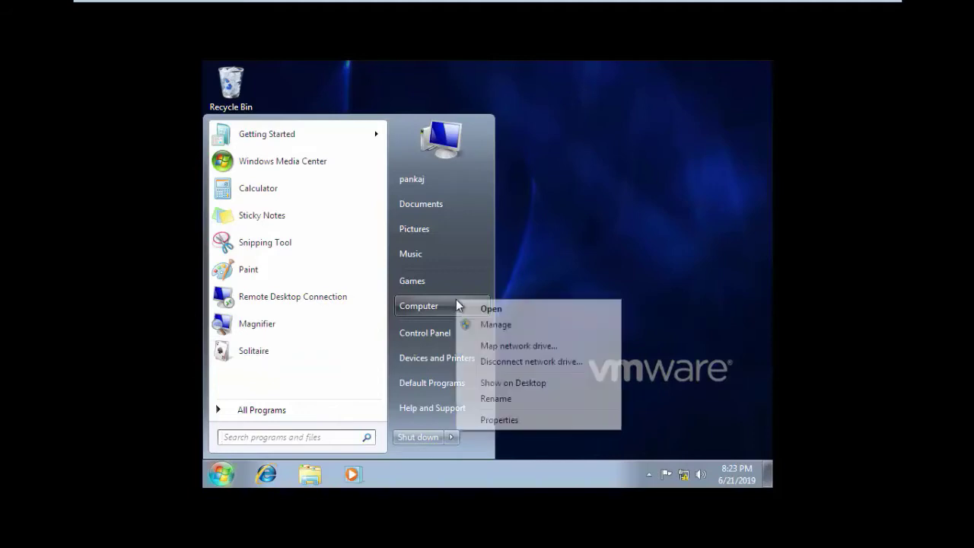
click(511, 420)
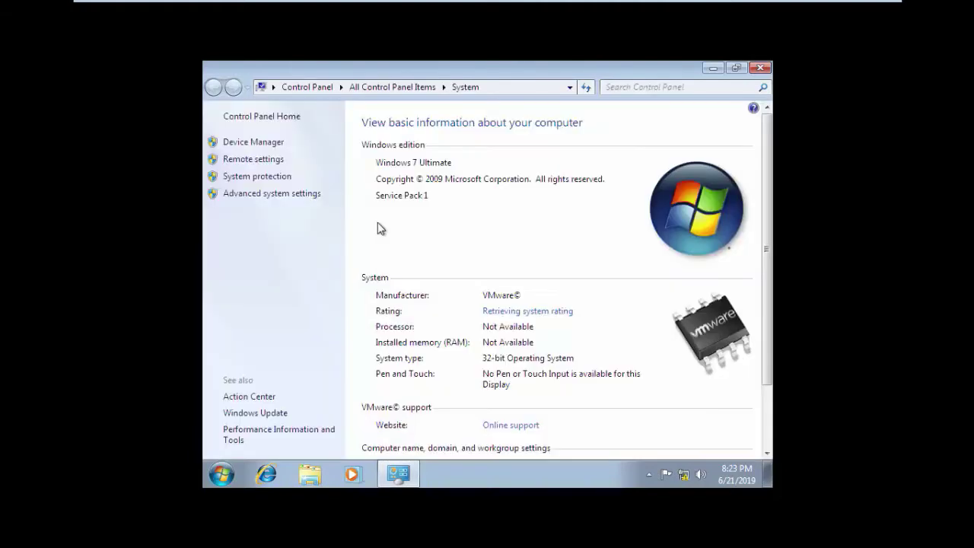
click(257, 160)
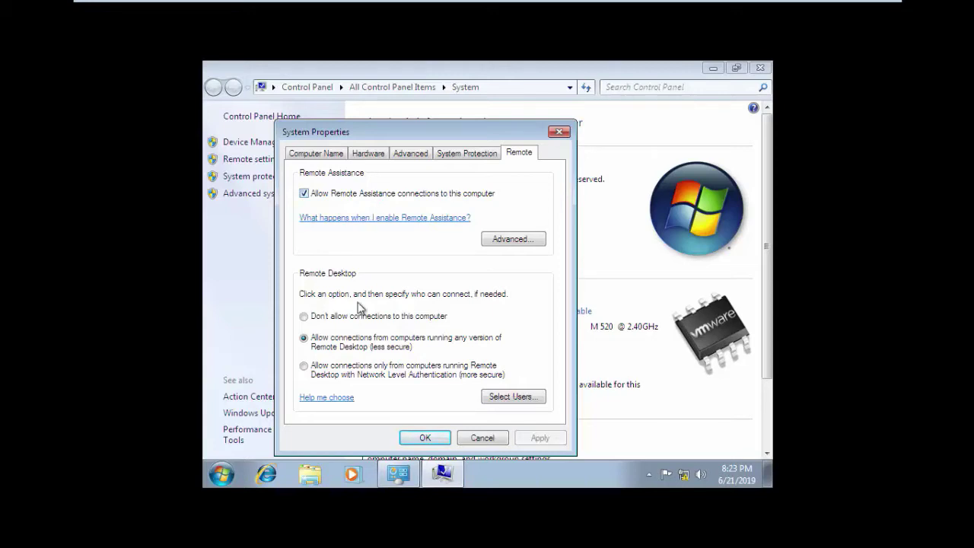
click(424, 438)
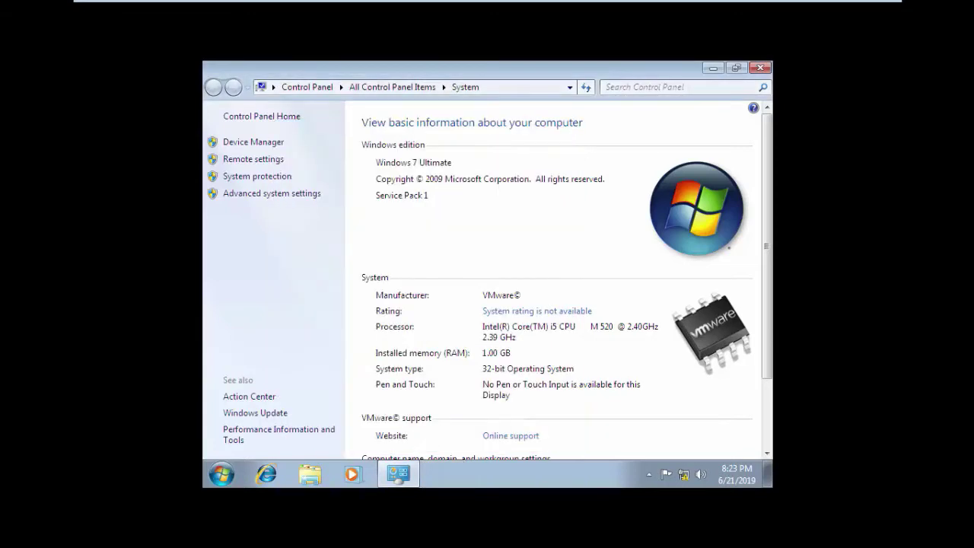
Step: Close the System window, launch msra from Run, and choose 'Invite someone you trust to help you'
click(759, 68)
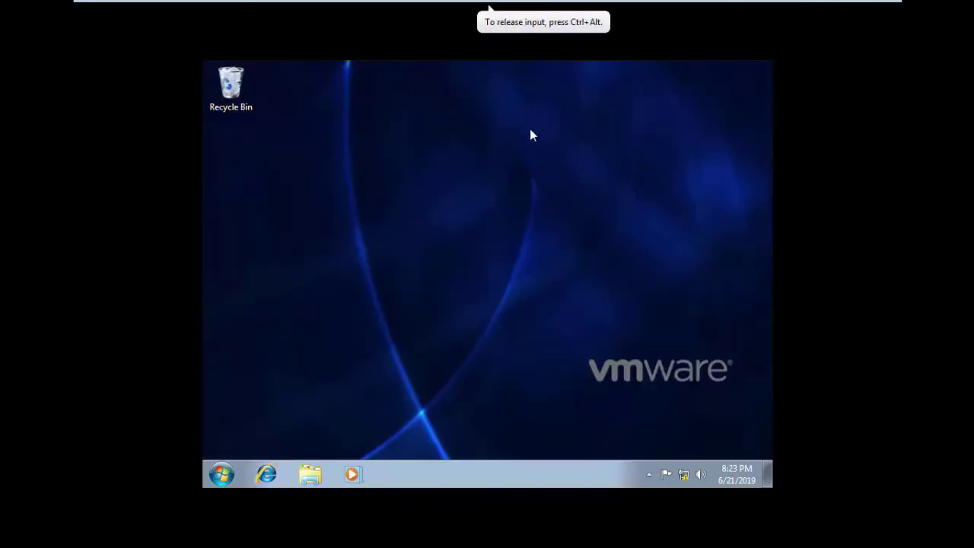
key(super+r)
text(msra)
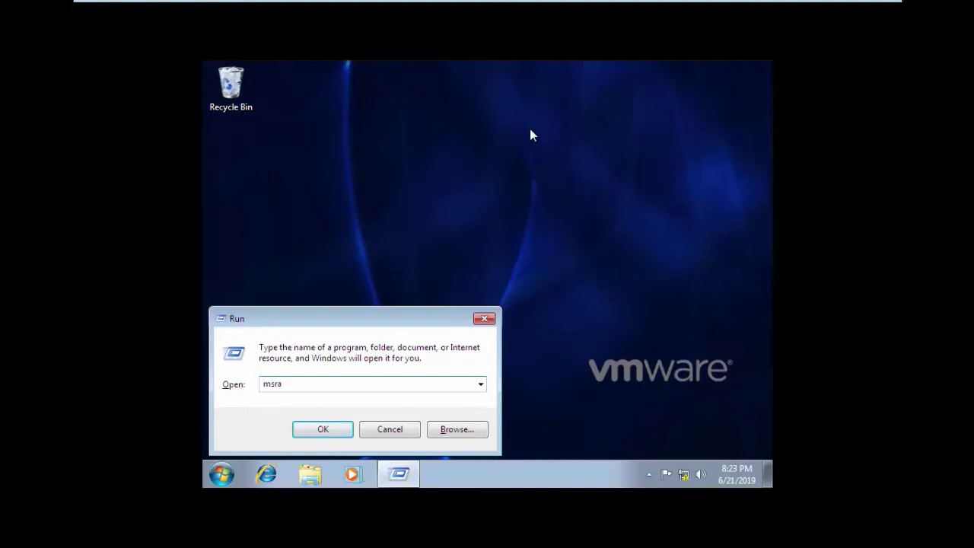
click(313, 429)
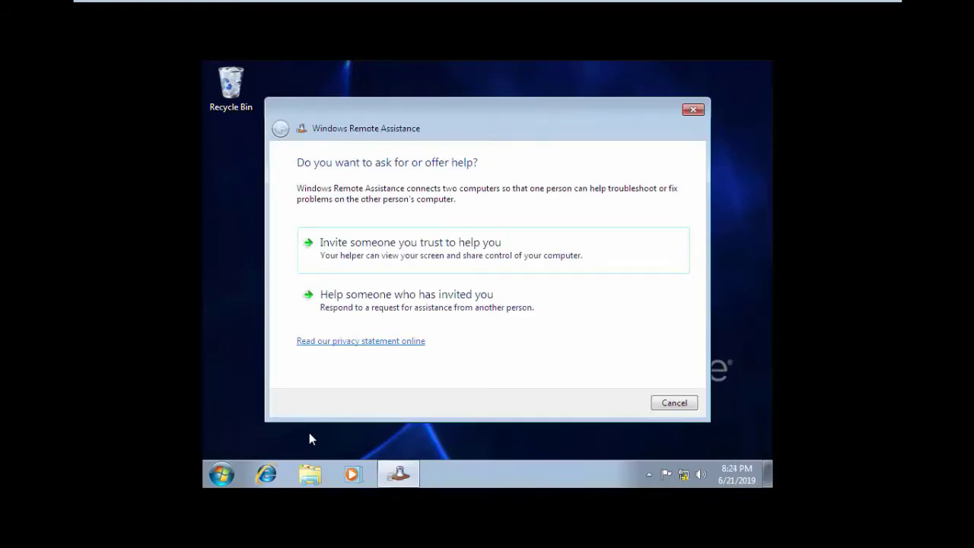
click(392, 257)
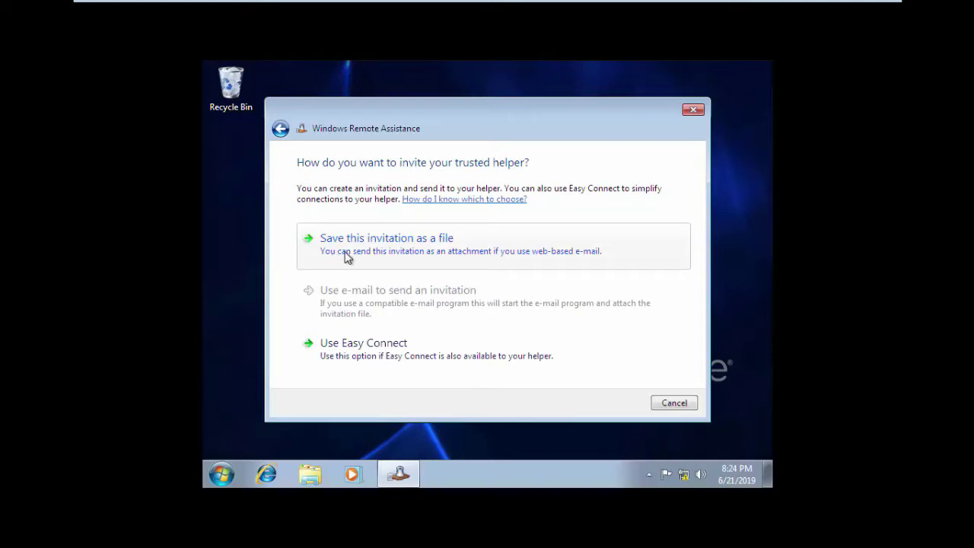
Step: Save the invitation as a file on the guest Desktop and nudge the Remote Assistance window right
click(346, 257)
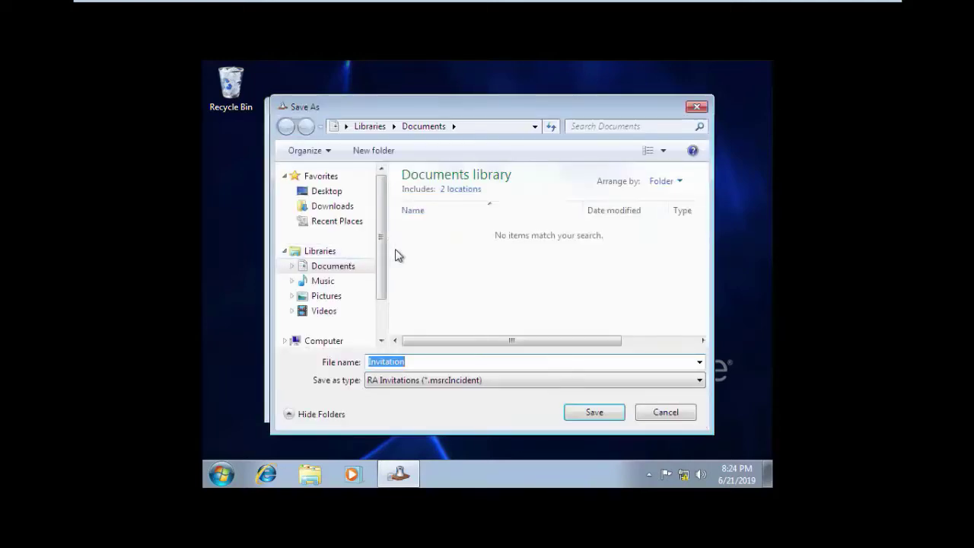
click(333, 193)
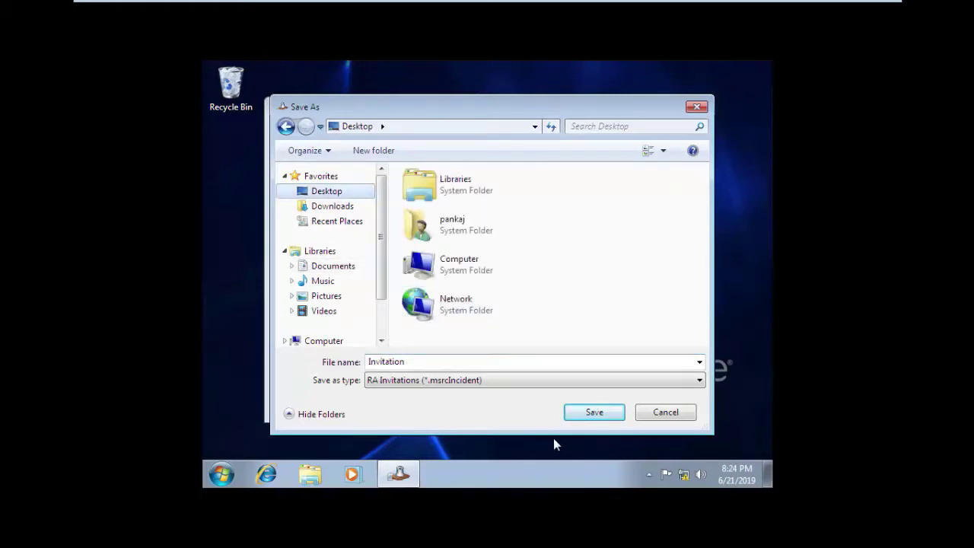
click(593, 412)
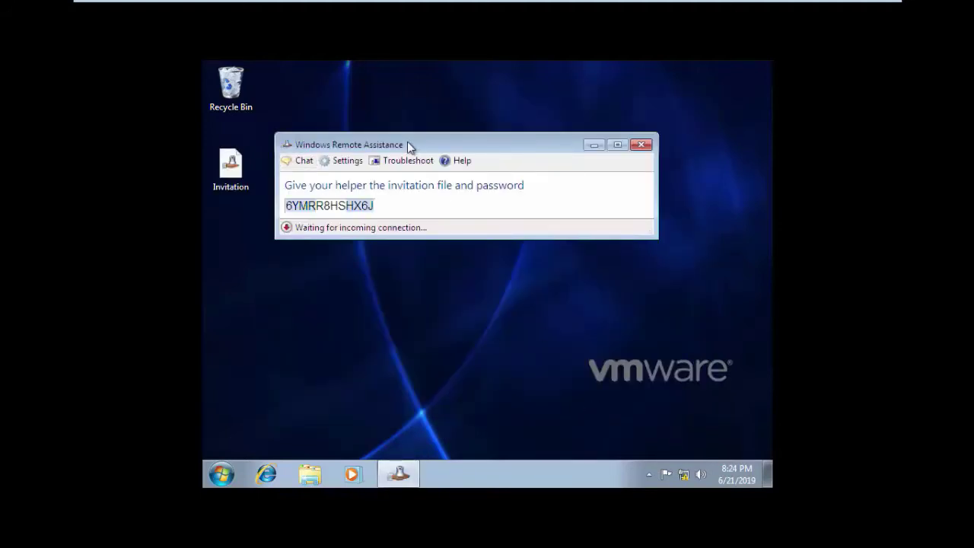
drag(408, 141, 416, 142)
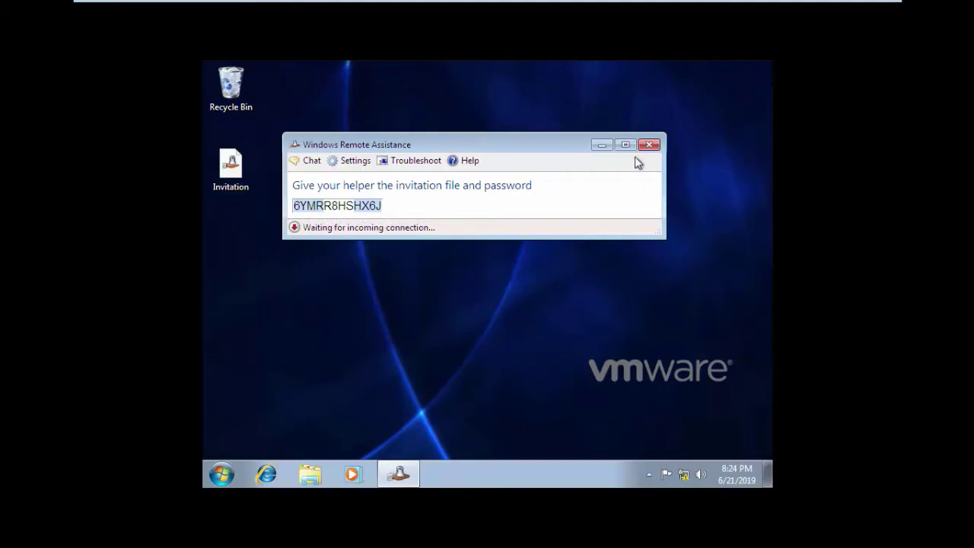
Step: Create desktop folder 123, move the Invitation file into it, and copy the Remote Assistance password
right_click(372, 283)
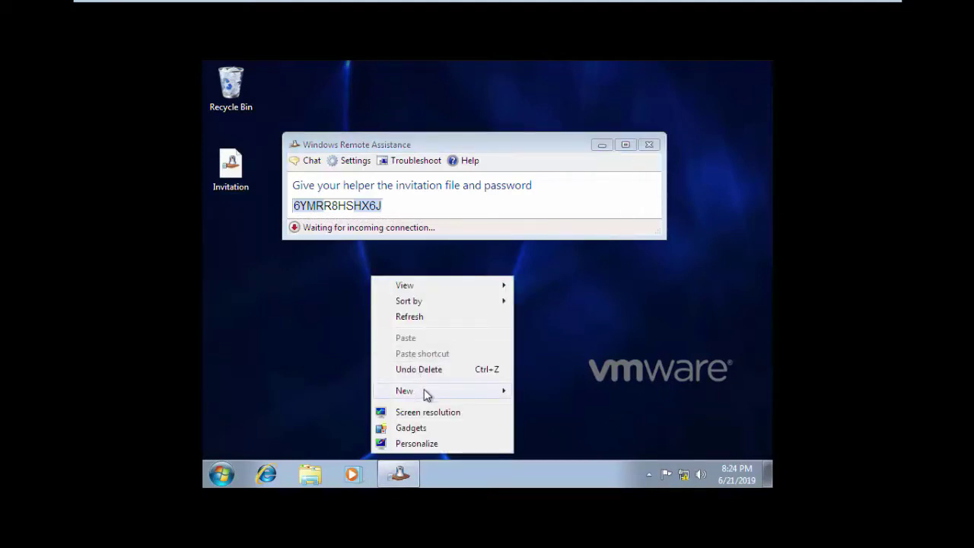
mouse_move(423, 391)
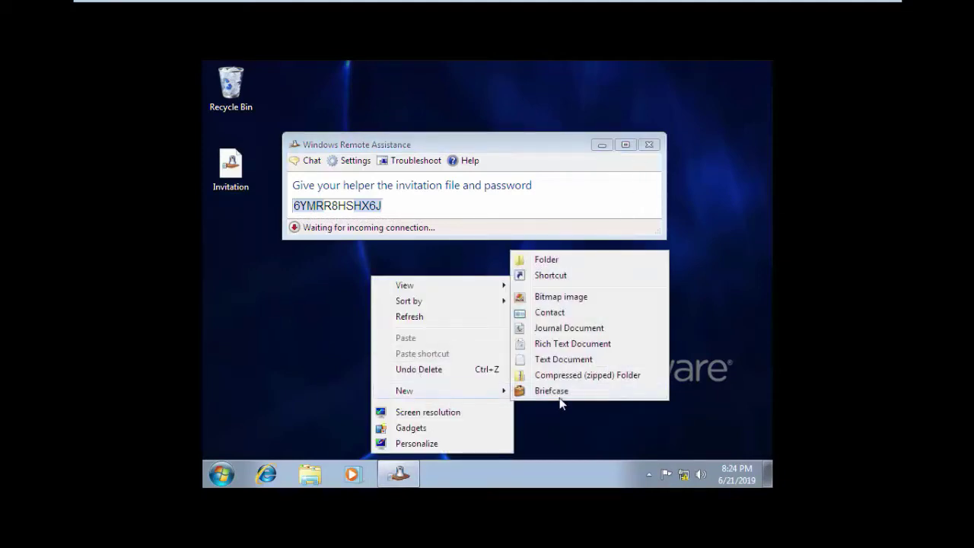
click(547, 260)
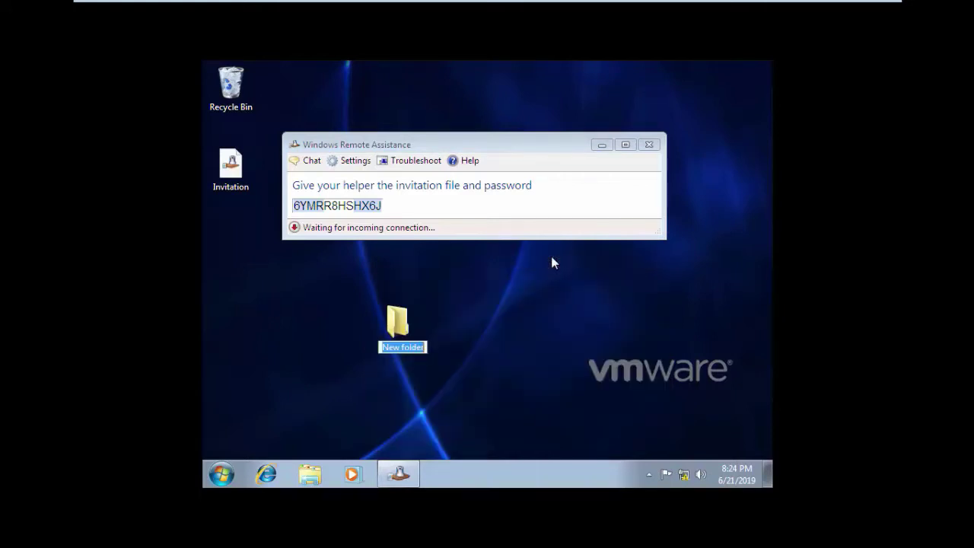
text(123)
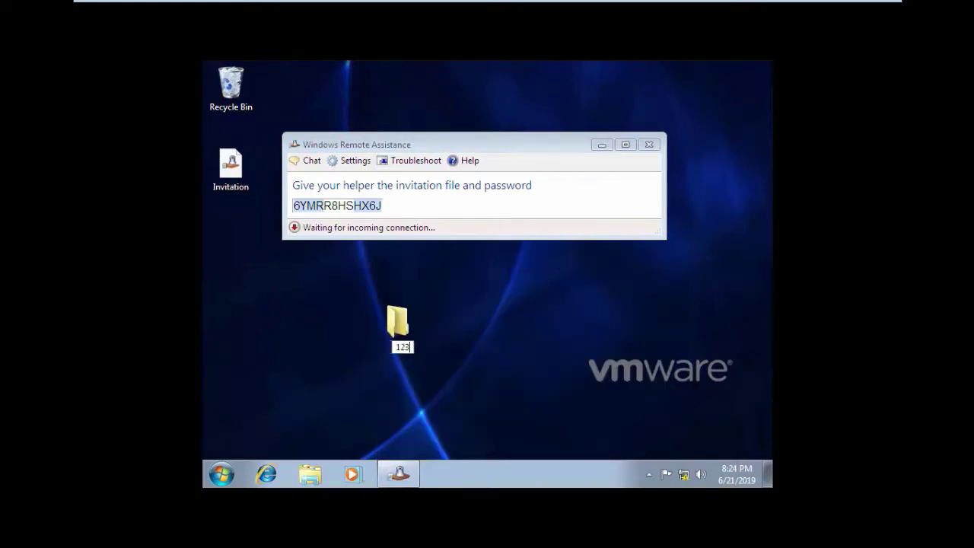
key(Return)
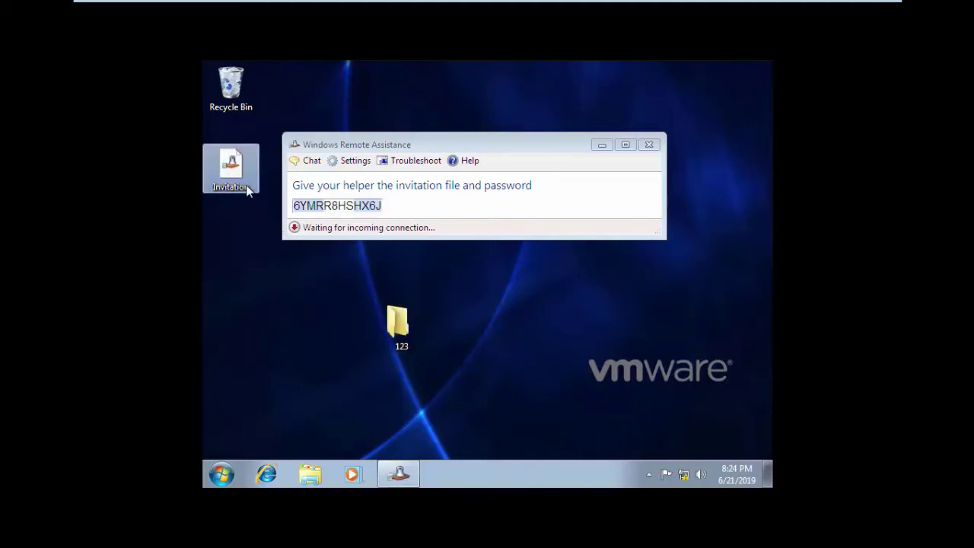
drag(244, 189, 392, 338)
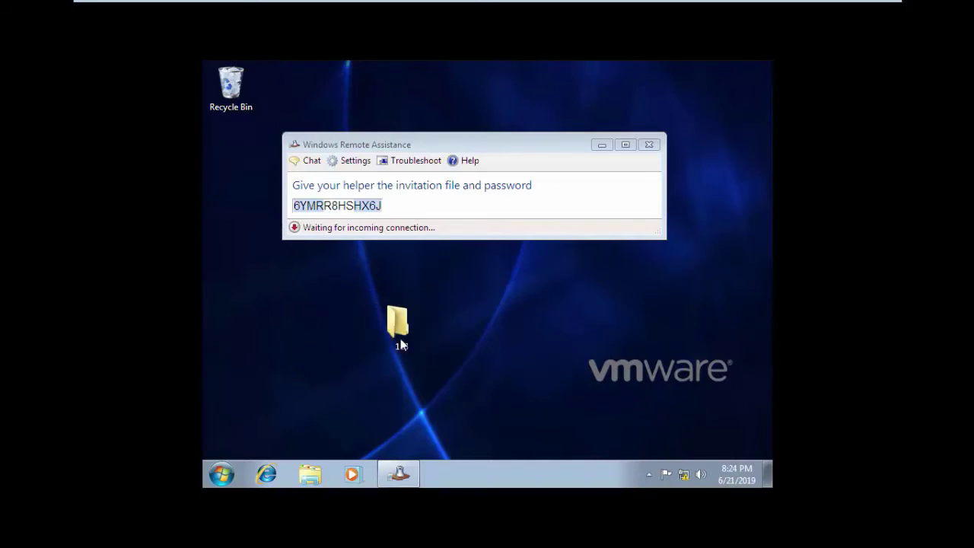
right_click(335, 209)
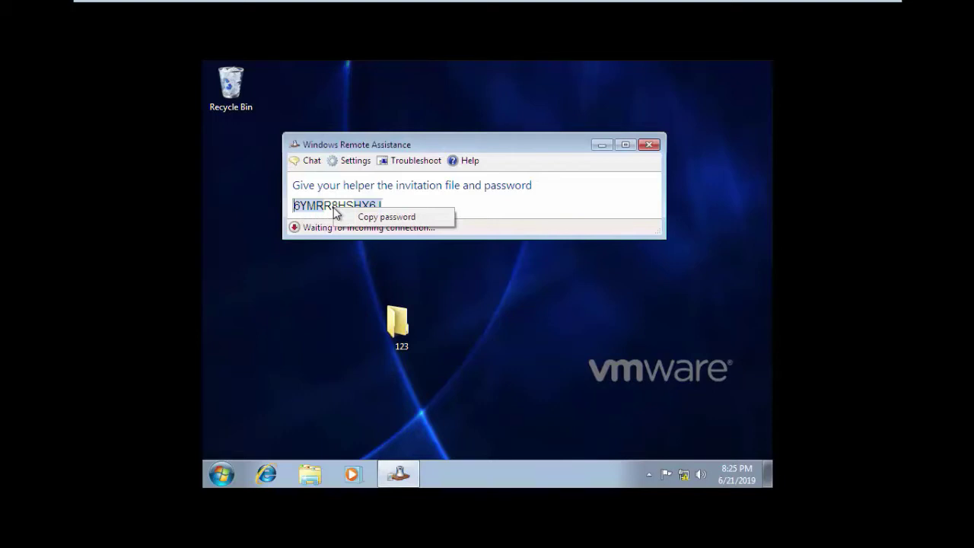
click(367, 218)
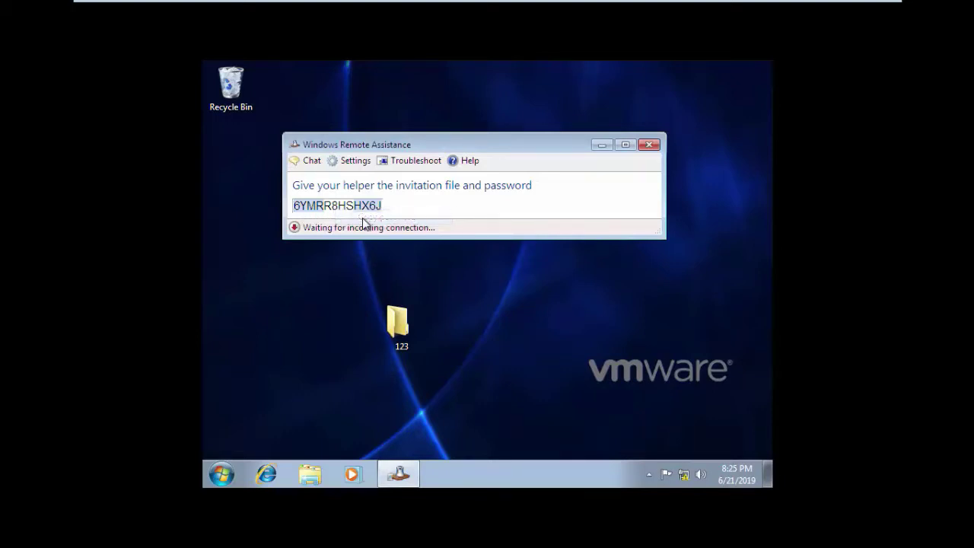
Step: In folder 123, create a New Text Document, paste the password into it, save, and close the folder
double_click(398, 342)
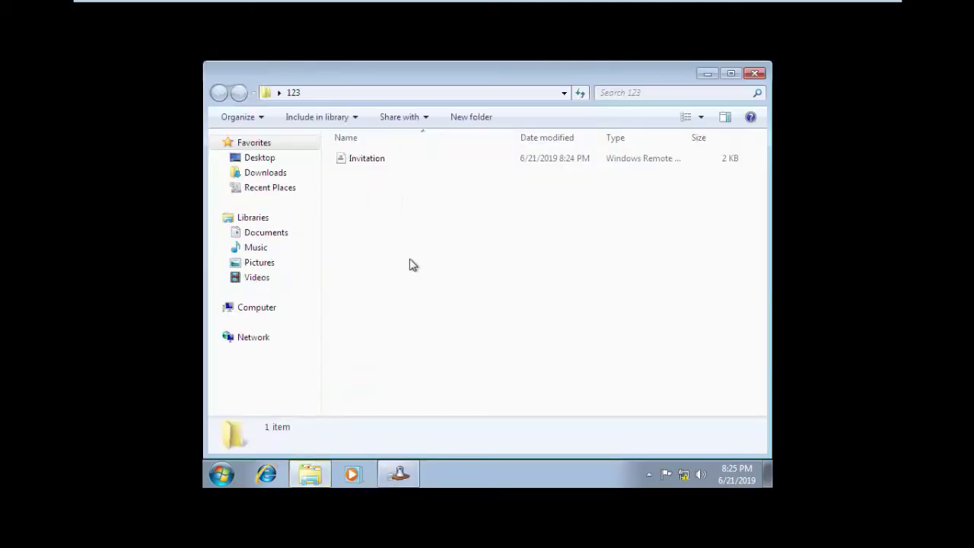
right_click(403, 236)
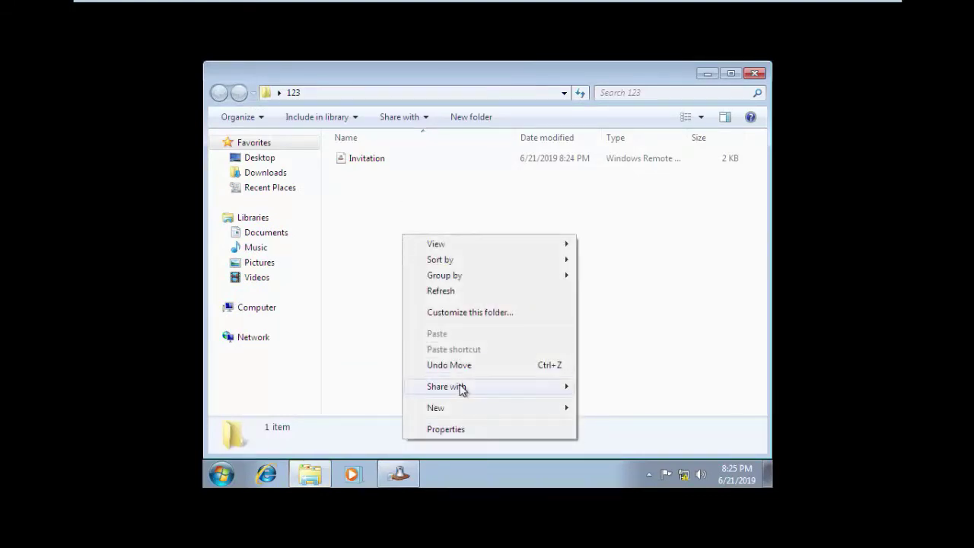
mouse_move(473, 415)
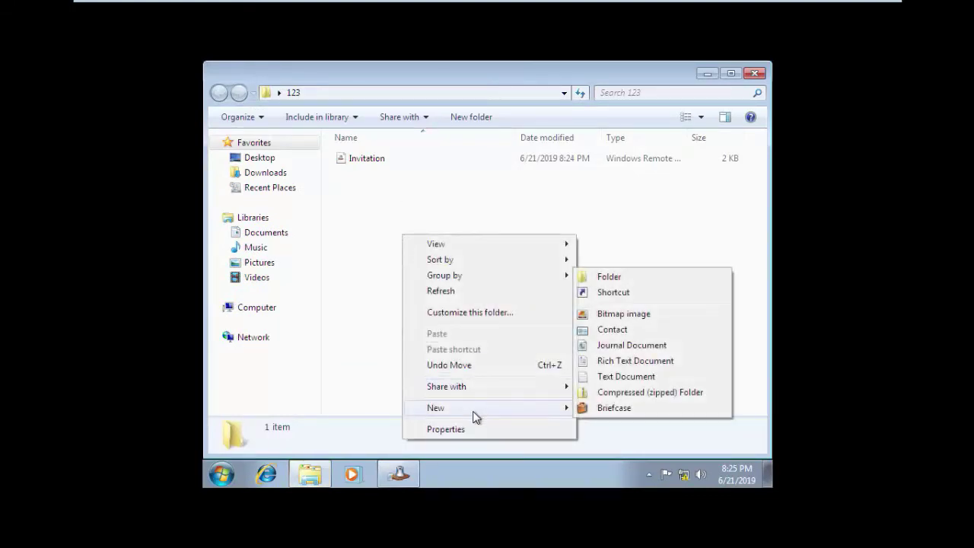
click(609, 383)
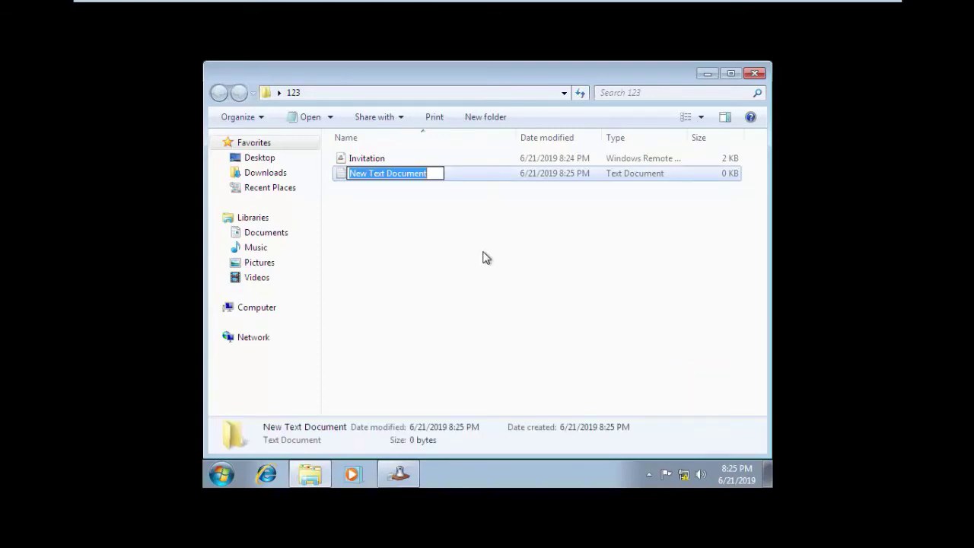
click(482, 258)
double_click(420, 175)
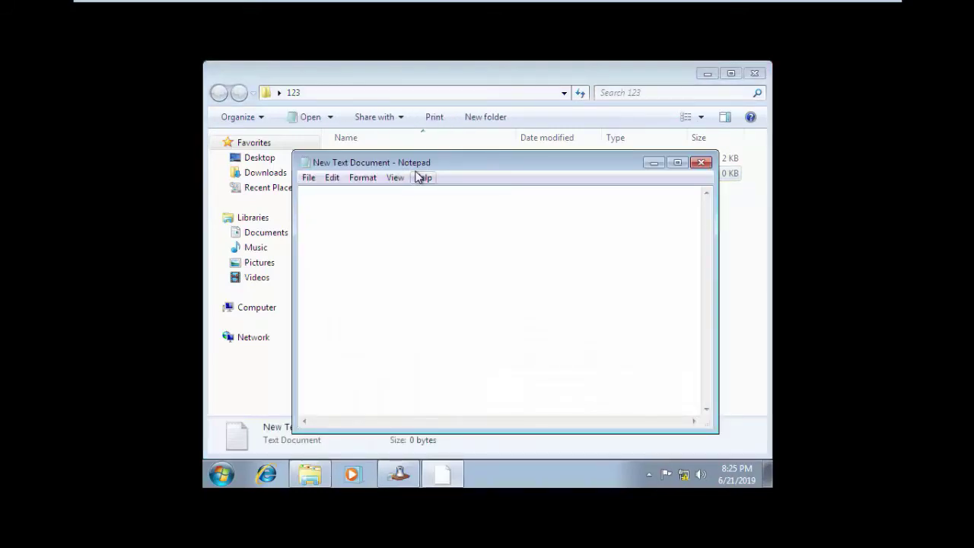
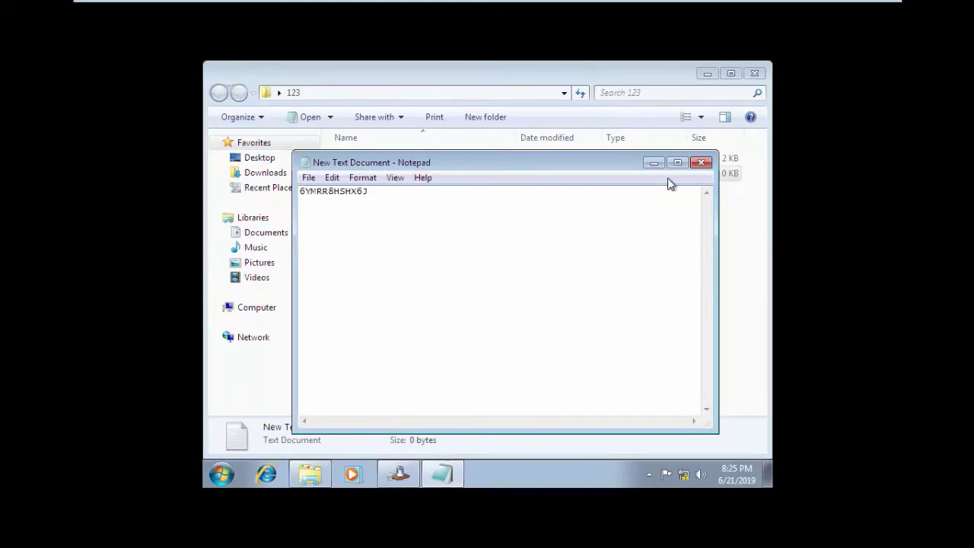
click(701, 162)
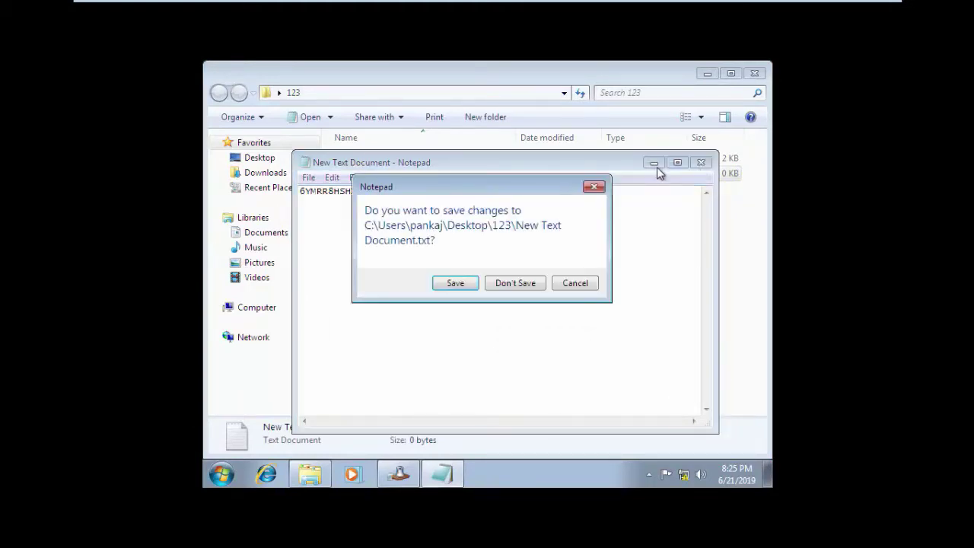
click(439, 285)
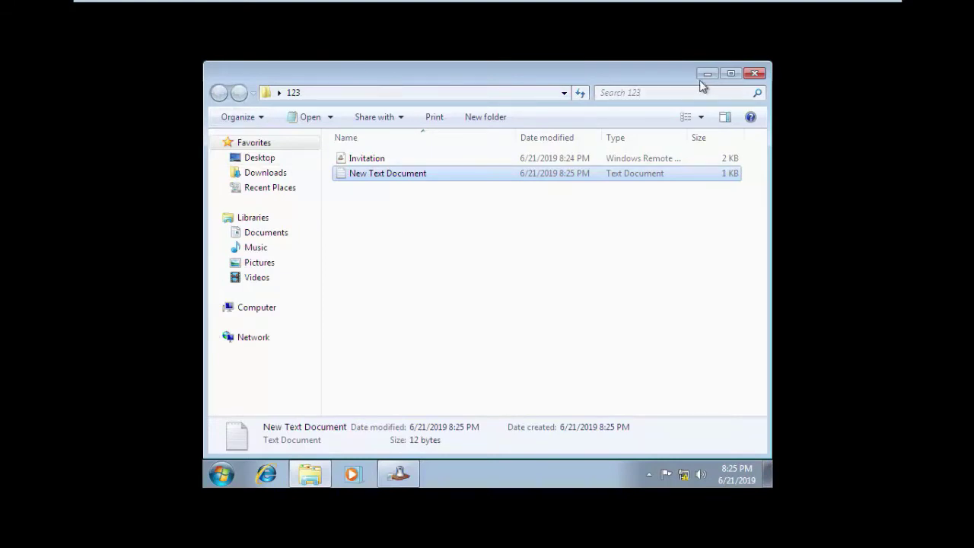
click(755, 73)
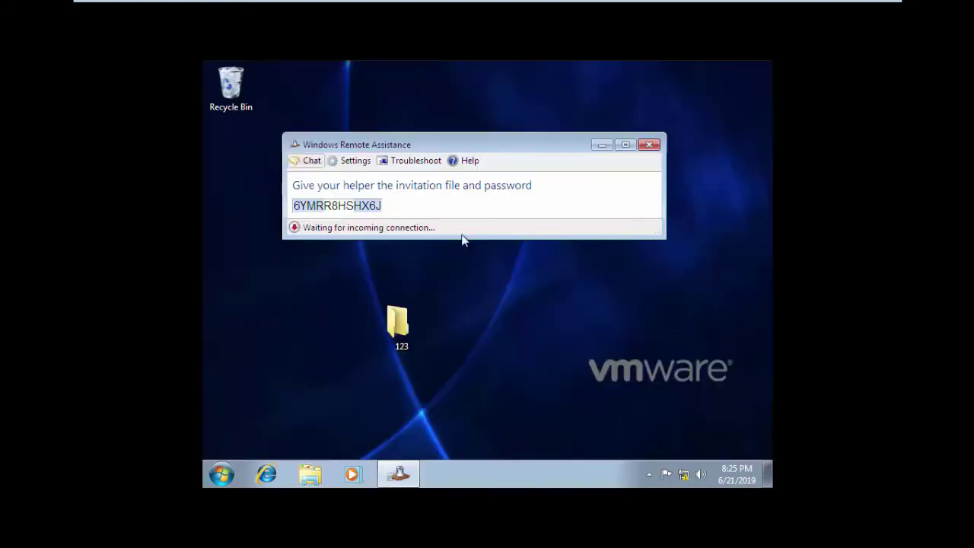
Step: Share folder 123 through Advanced Sharing, granting Everyone Full Control, and close its properties
right_click(395, 327)
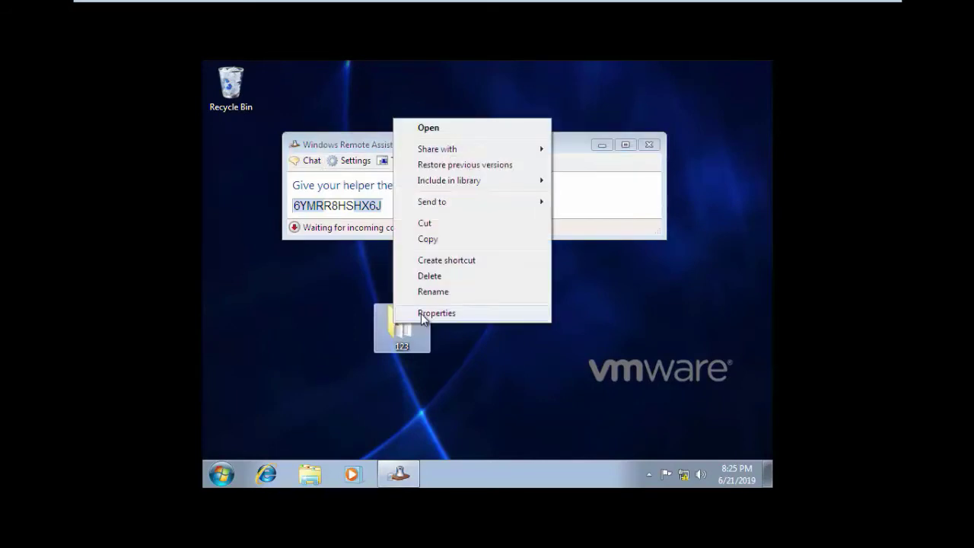
click(424, 314)
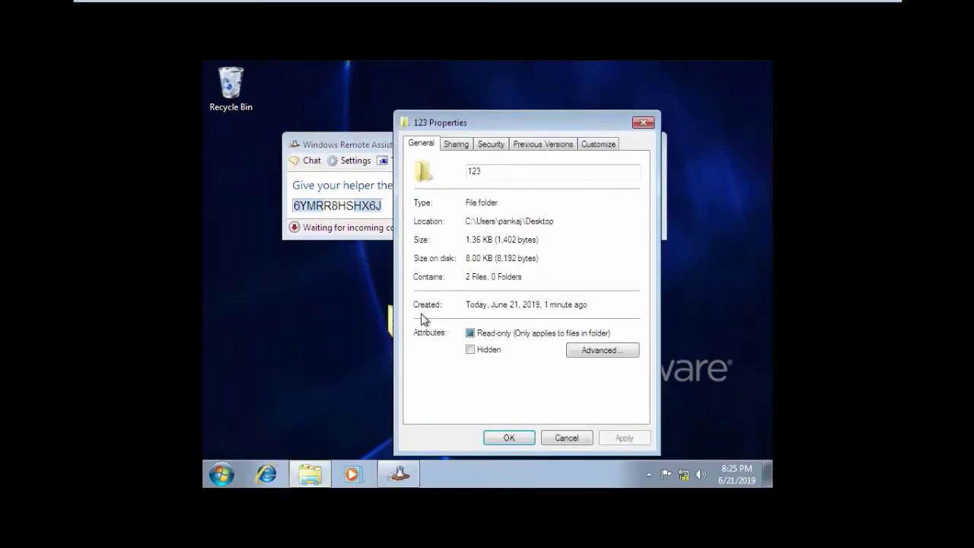
click(458, 146)
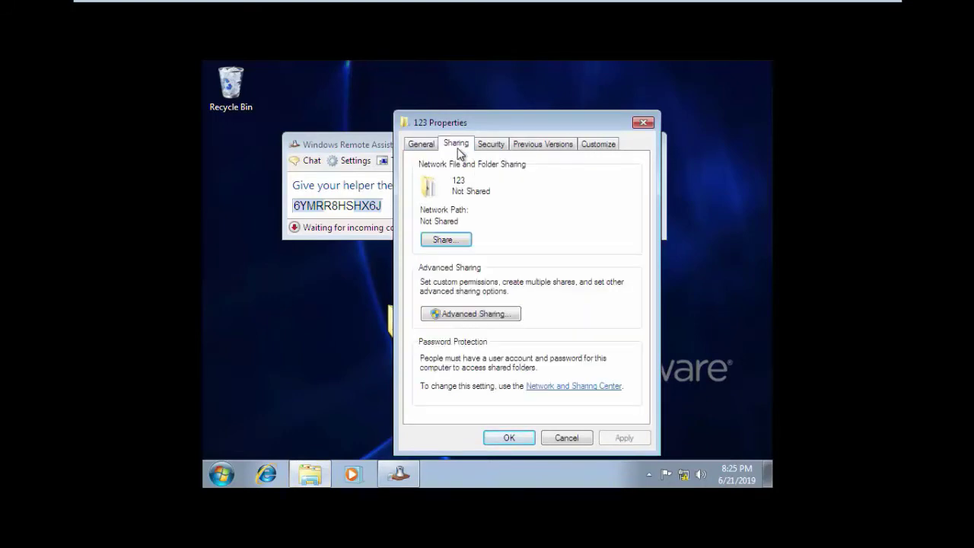
click(460, 315)
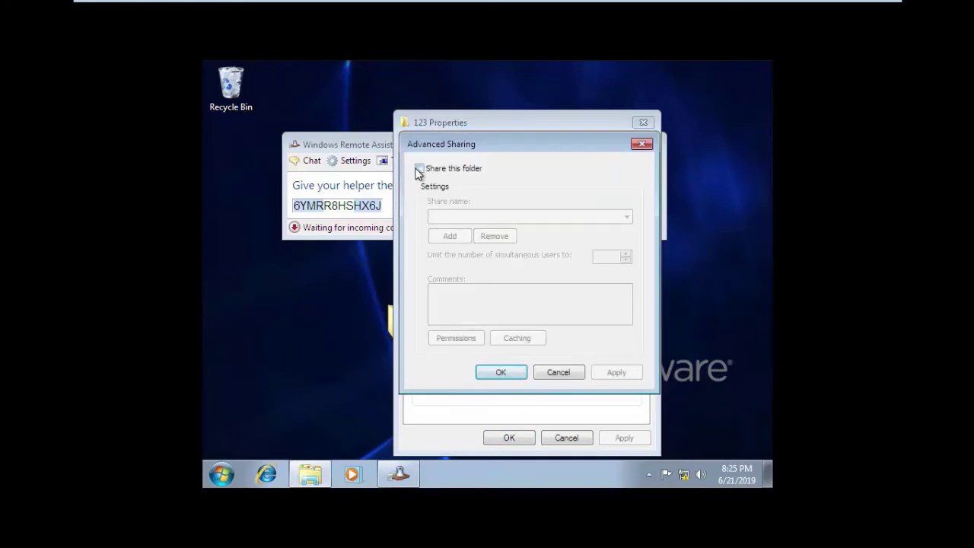
click(418, 168)
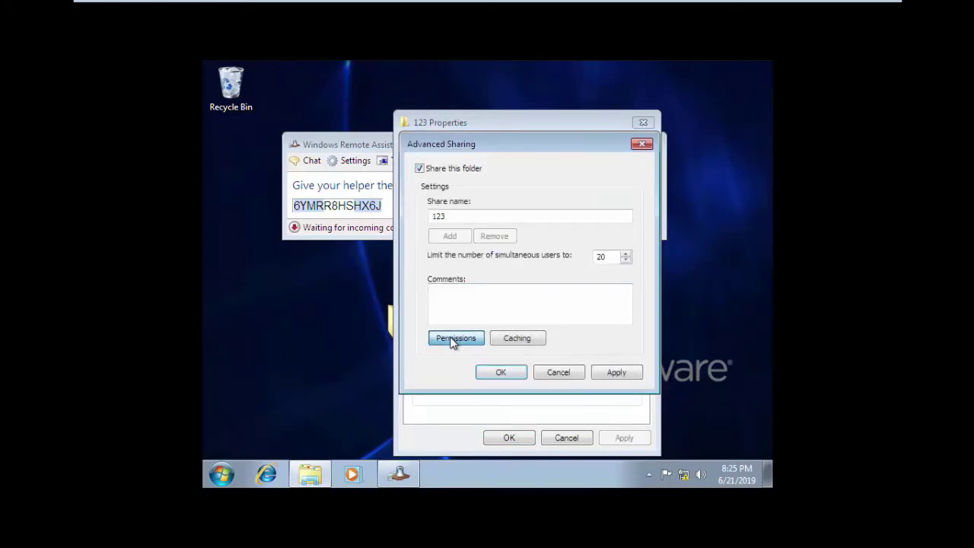
click(454, 338)
click(585, 315)
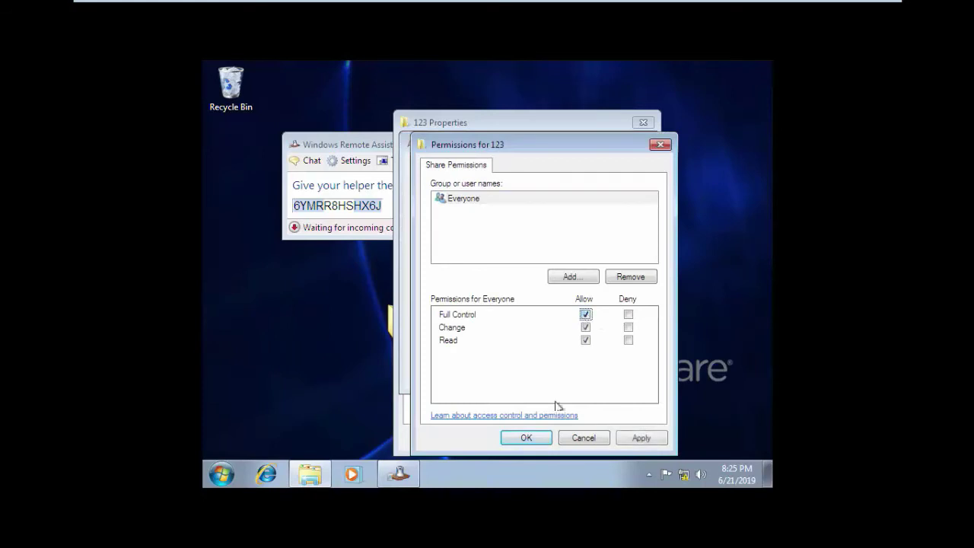
click(535, 440)
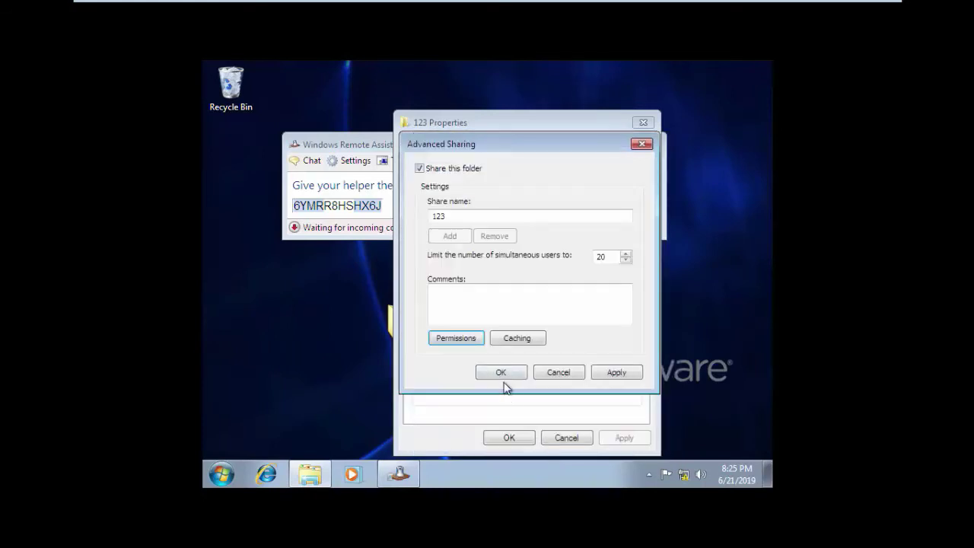
click(502, 375)
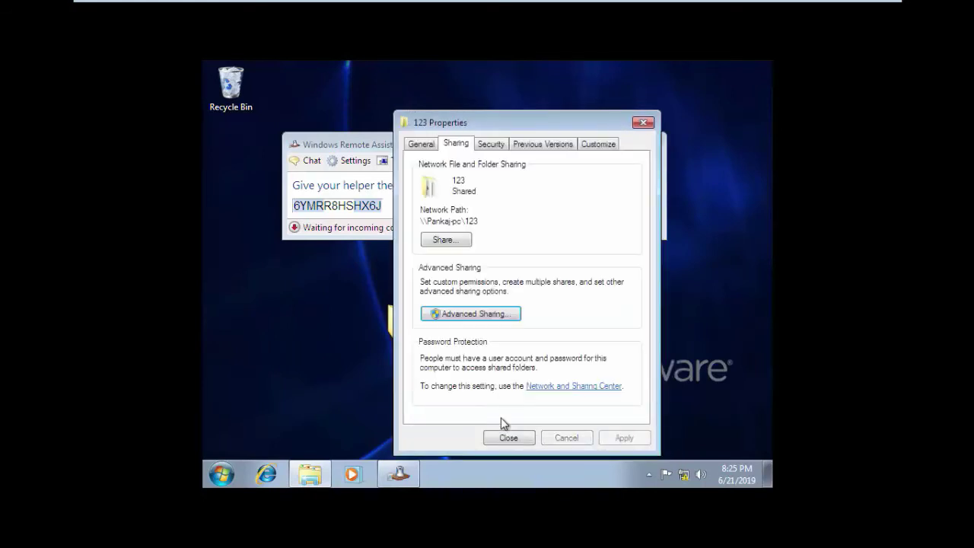
click(507, 439)
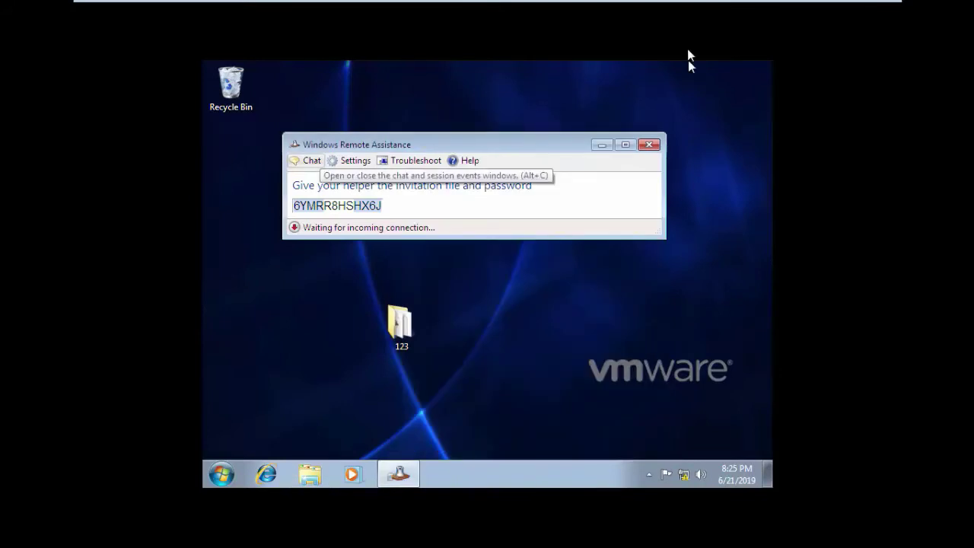
click(527, 133)
click(723, 36)
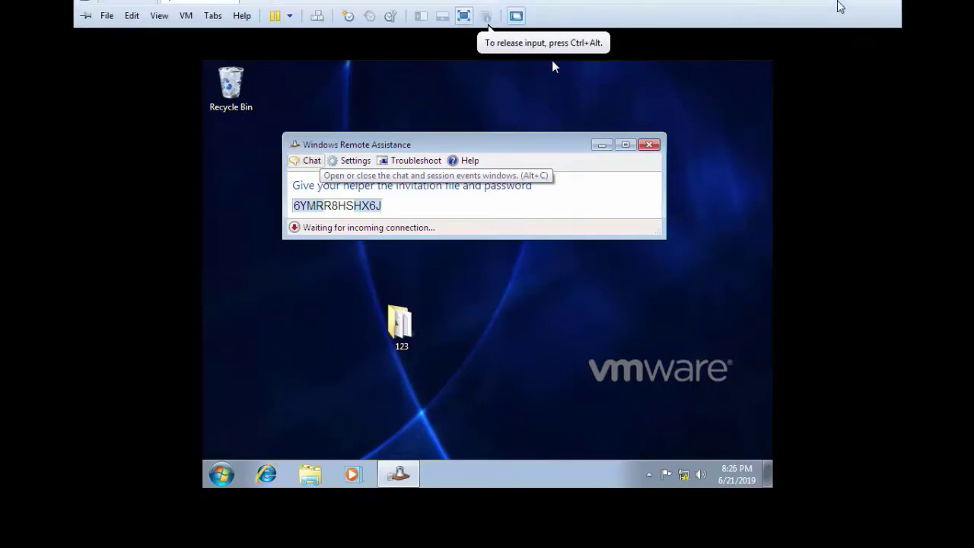
Step: From the host Run box, open the network location \\11.0.0.2
click(842, 10)
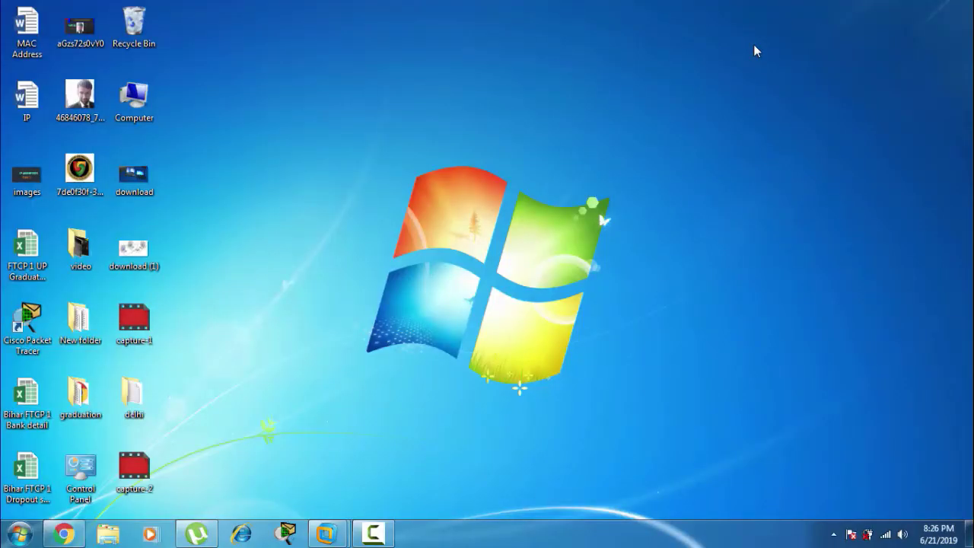
key(super+r)
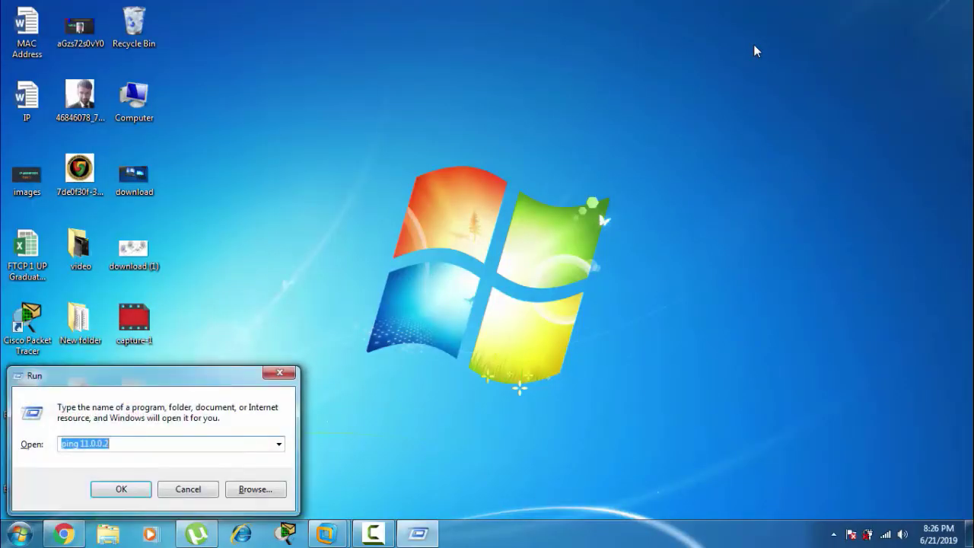
text(\\)
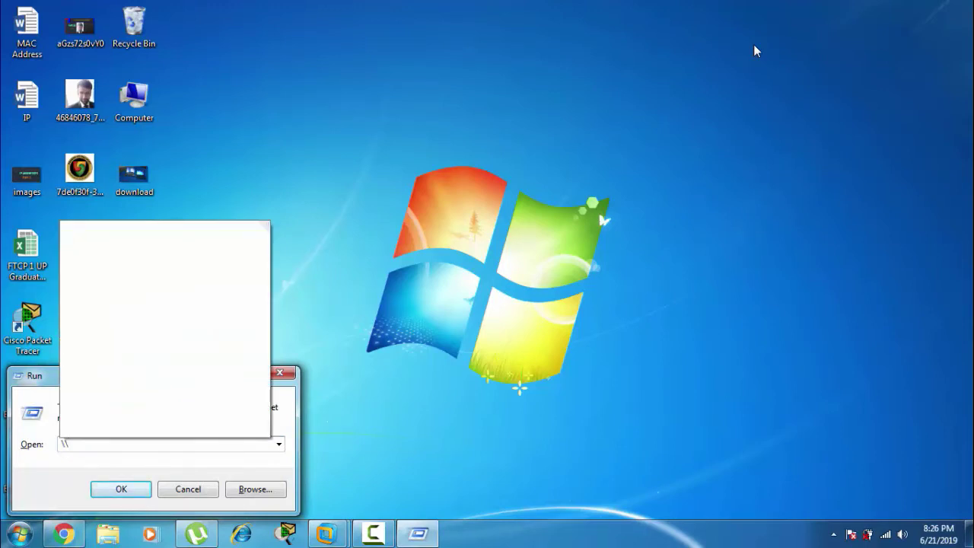
text(11.0.0.2)
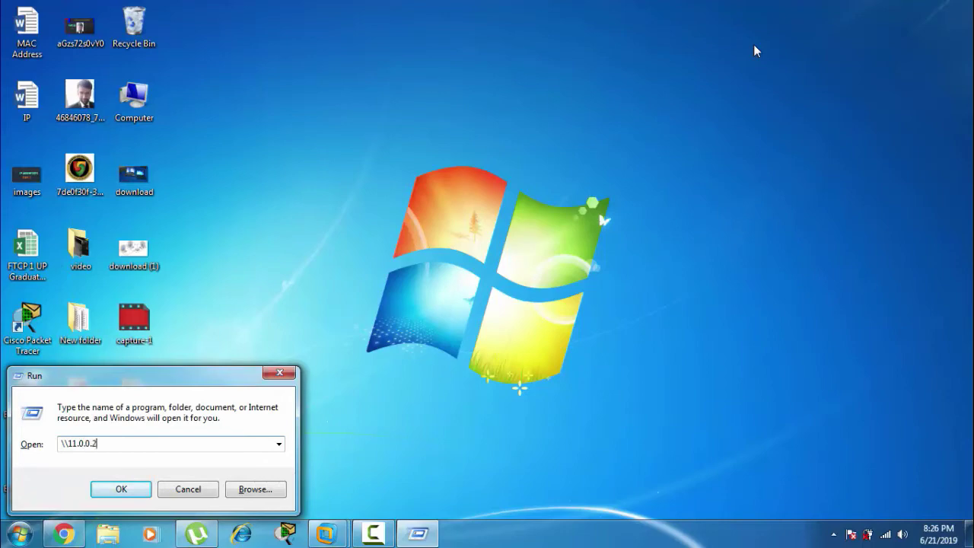
key(Return)
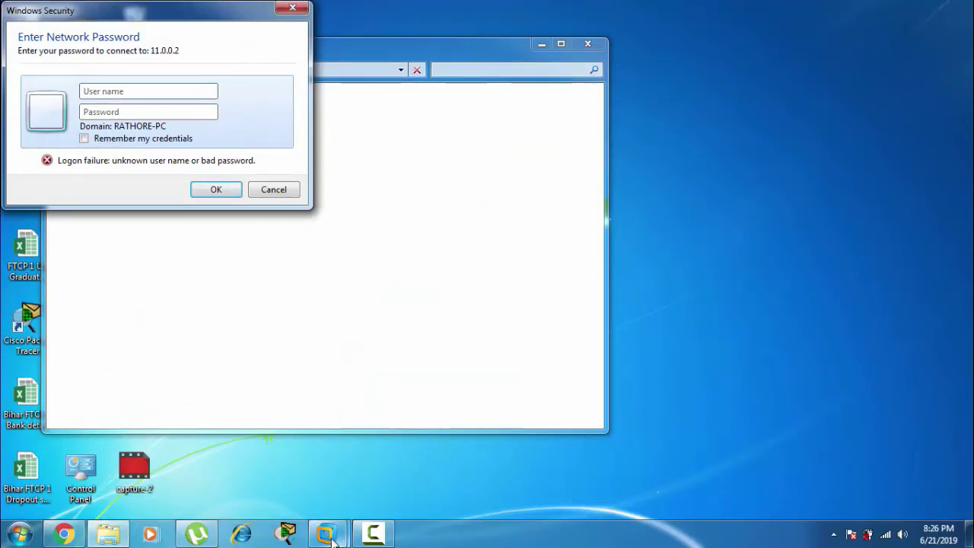
Step: Enter the user name and password in the Enter Network Password prompt to log on
mouse_move(328, 535)
mouse_move(414, 510)
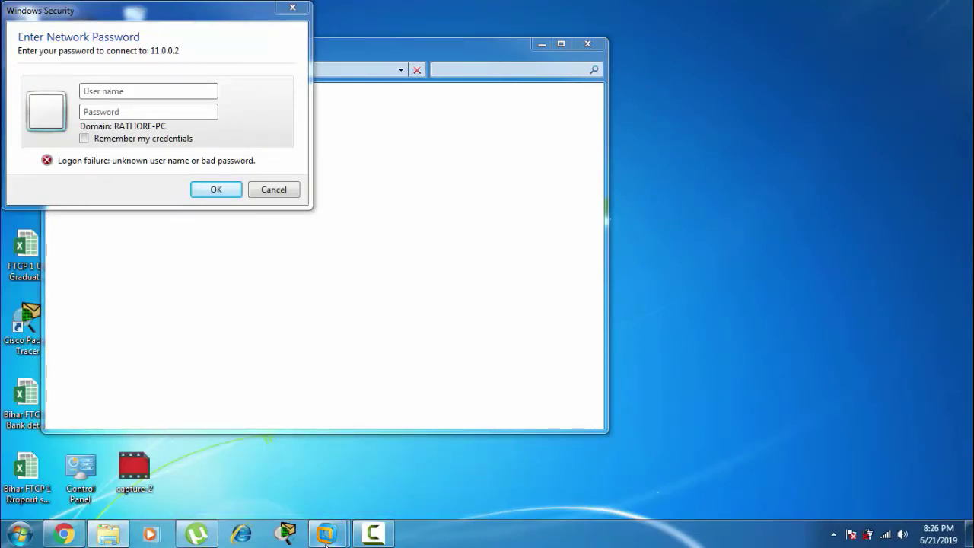
click(397, 454)
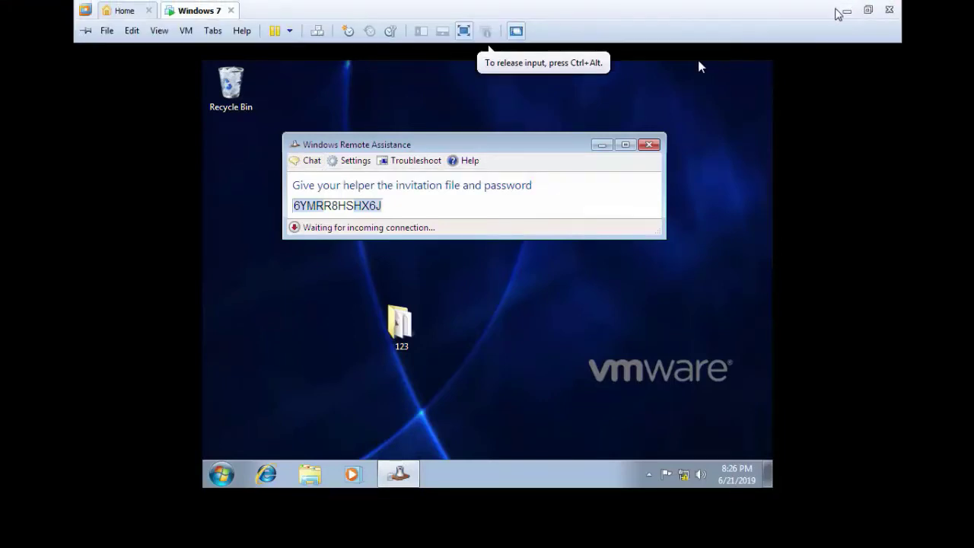
click(843, 9)
click(198, 93)
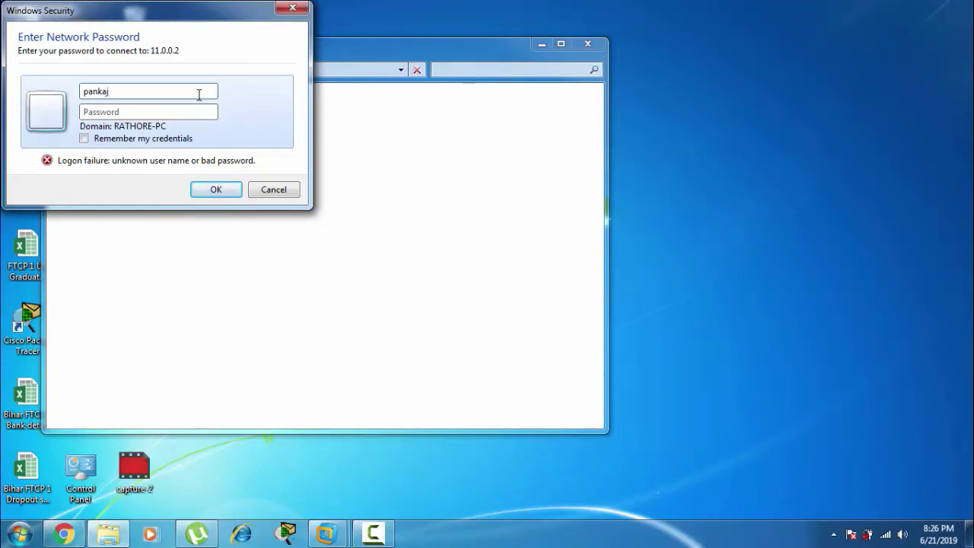
key(Tab)
text(p)
key(Return)
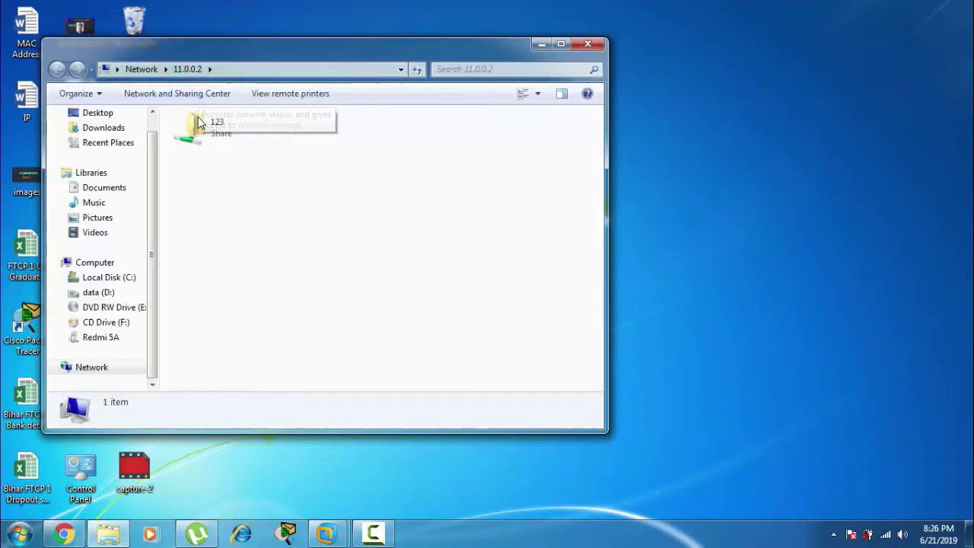
Step: Open the shared 123 folder, check the New Text Document, then launch the Invitation file
double_click(199, 124)
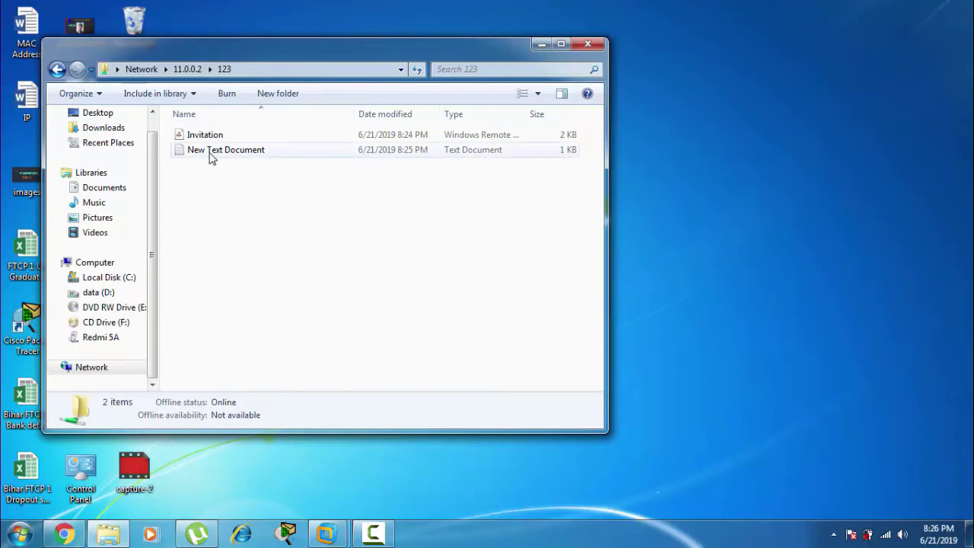
click(211, 156)
double_click(211, 156)
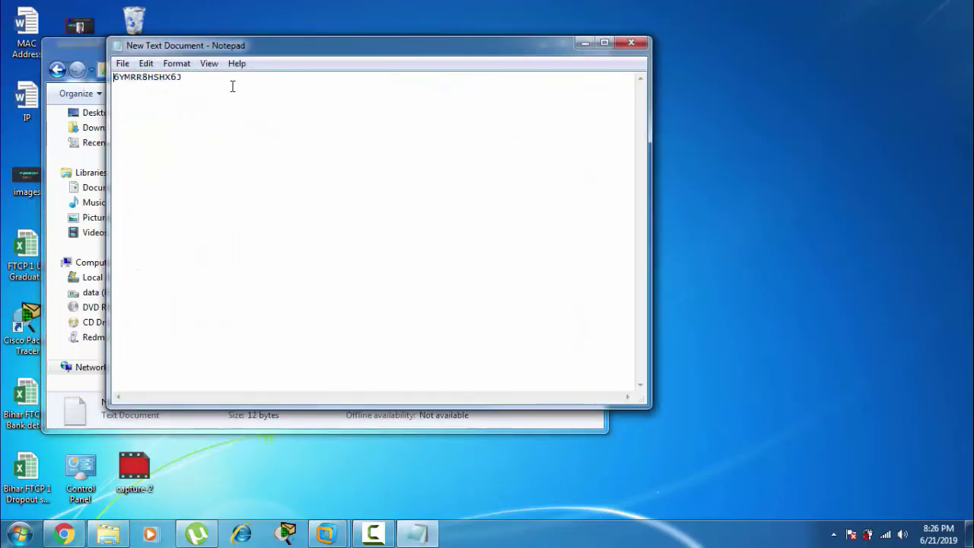
key(ctrl+a)
key(ctrl+c)
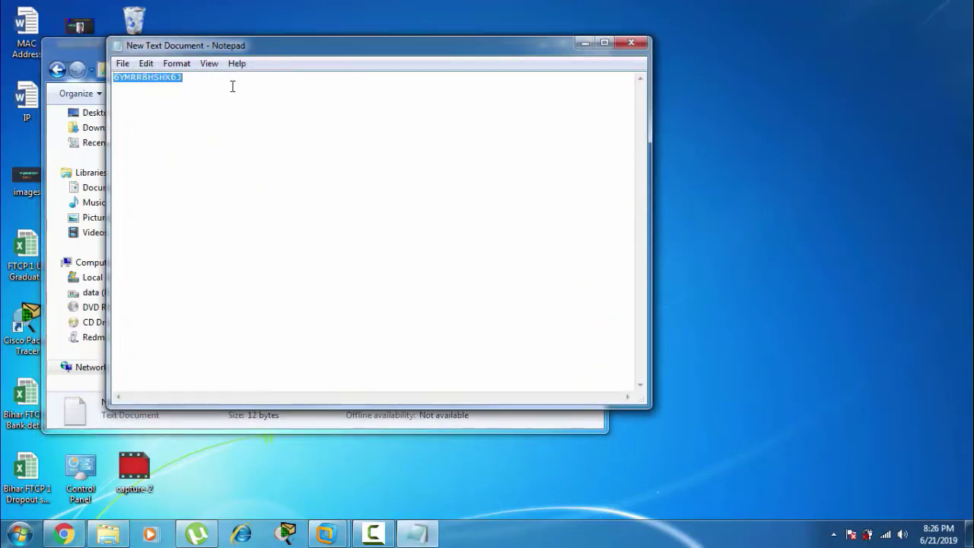
click(623, 46)
click(218, 137)
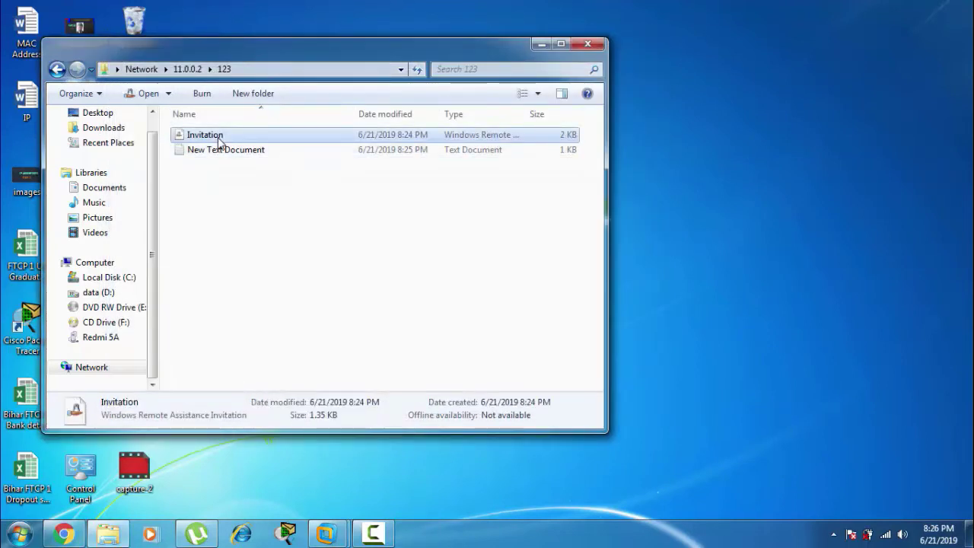
double_click(218, 137)
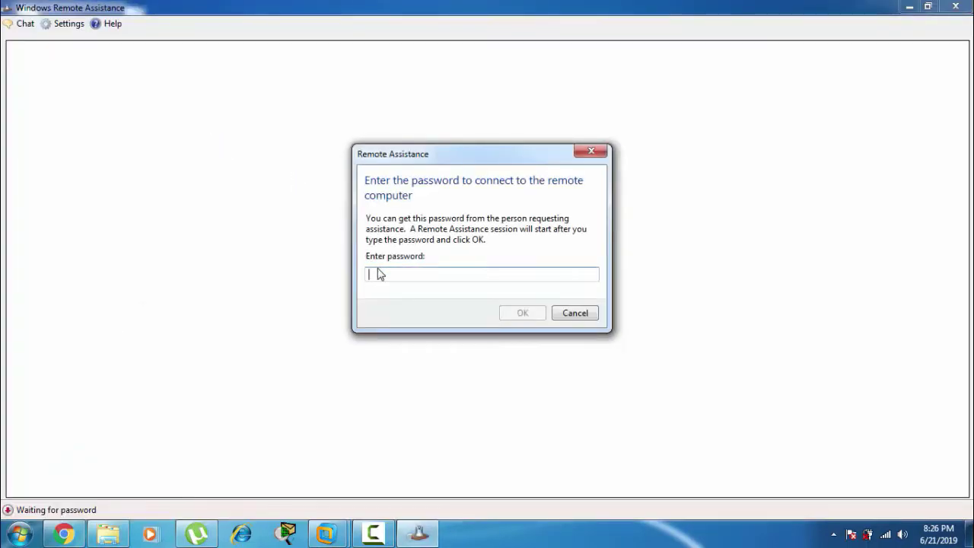
Step: Paste the copied password to connect, then accept the helper with Yes inside the Windows 7 VM
key(ctrl+v)
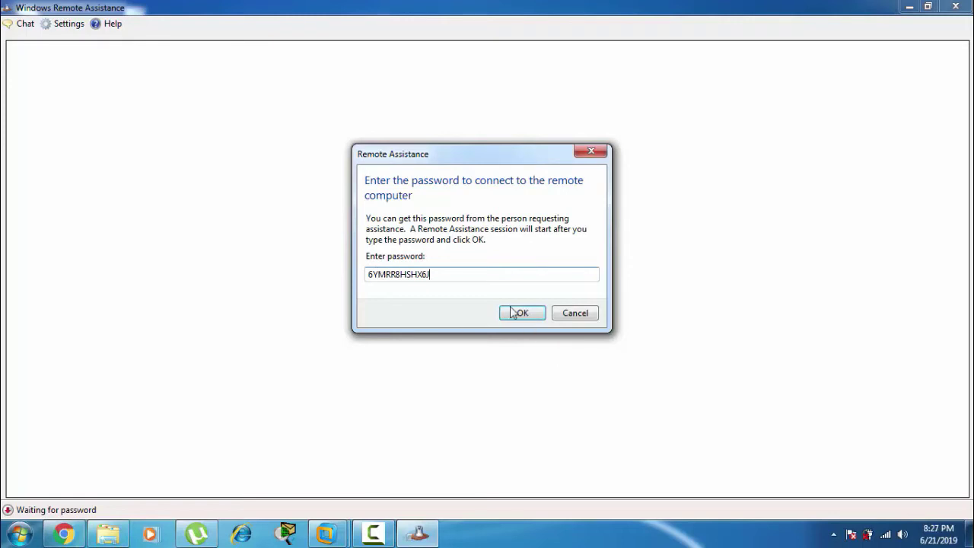
click(520, 313)
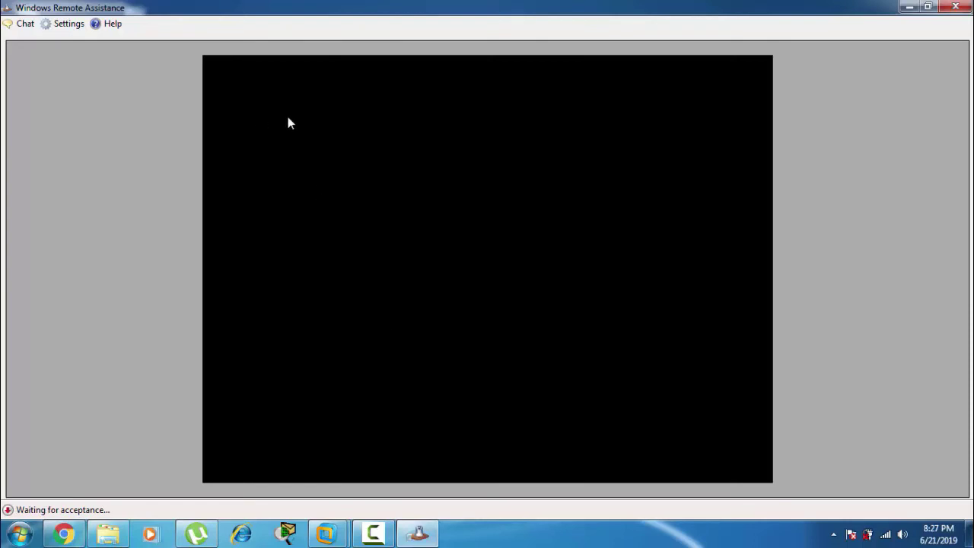
mouse_move(325, 536)
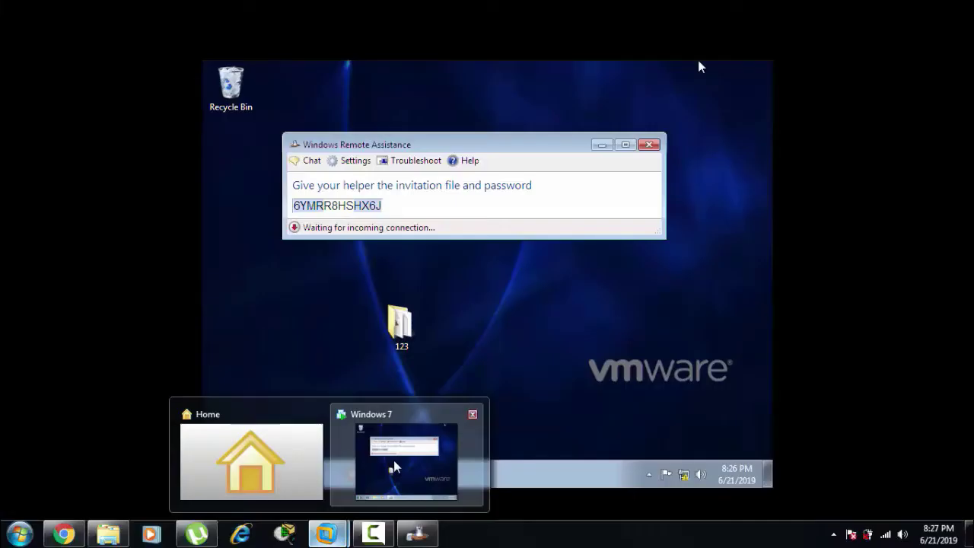
click(394, 459)
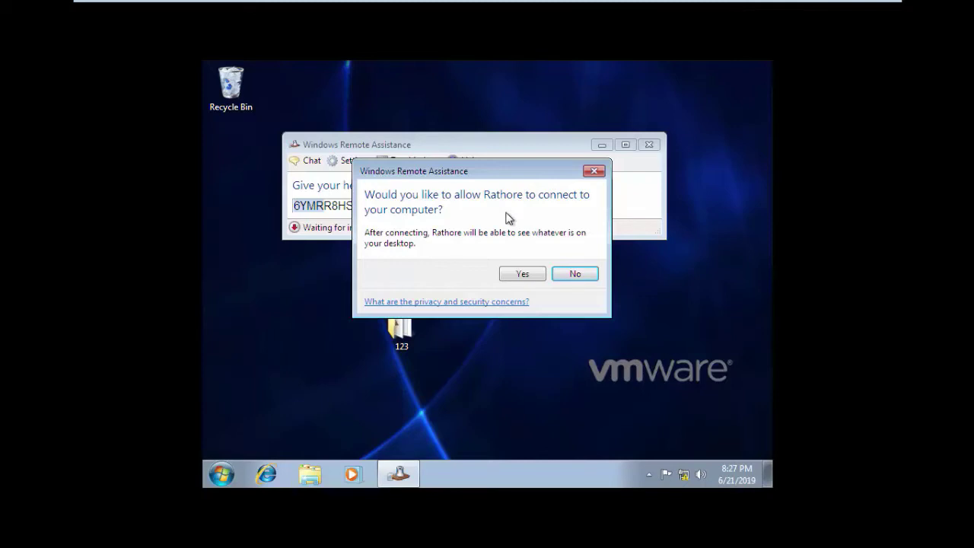
click(523, 273)
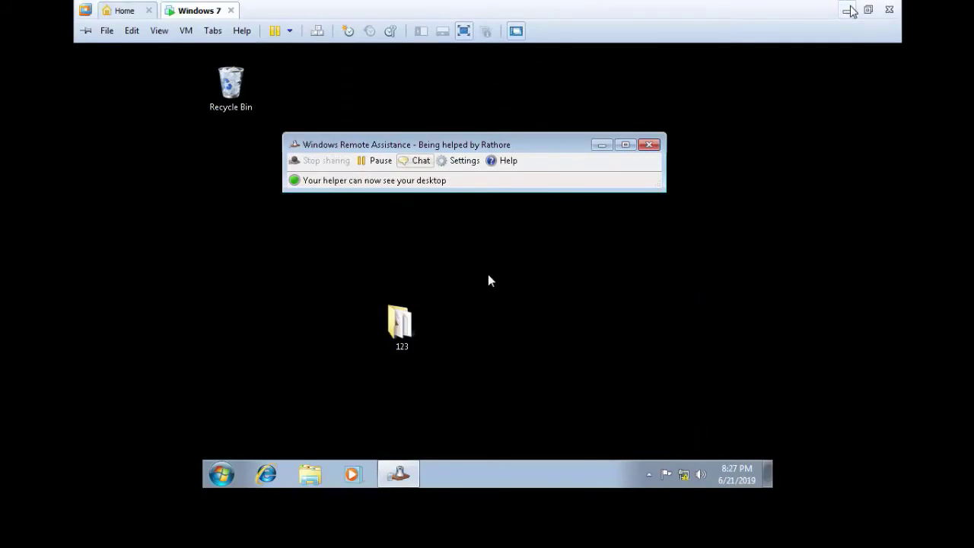
click(848, 10)
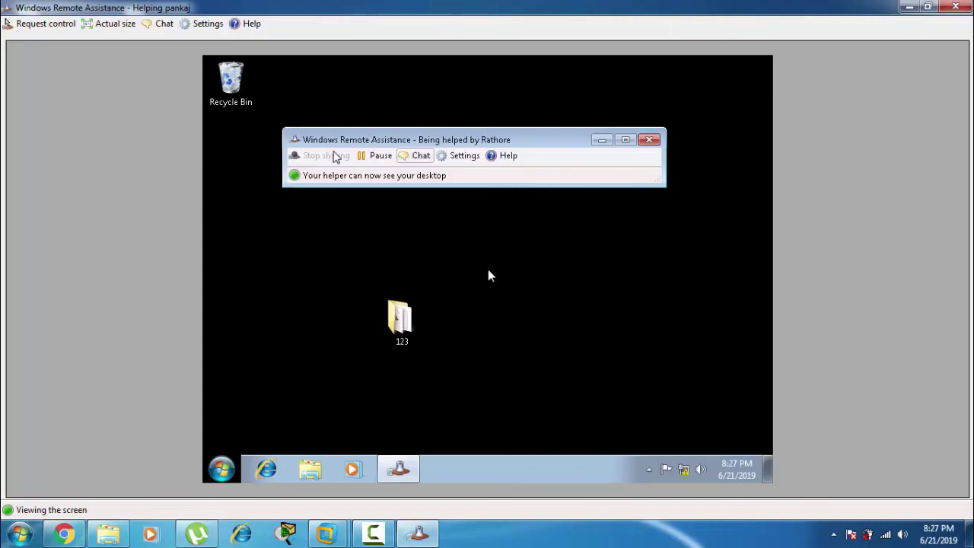
Step: Request control in Remote Assistance and accept the share-control prompt on the Windows 7 VM
click(417, 532)
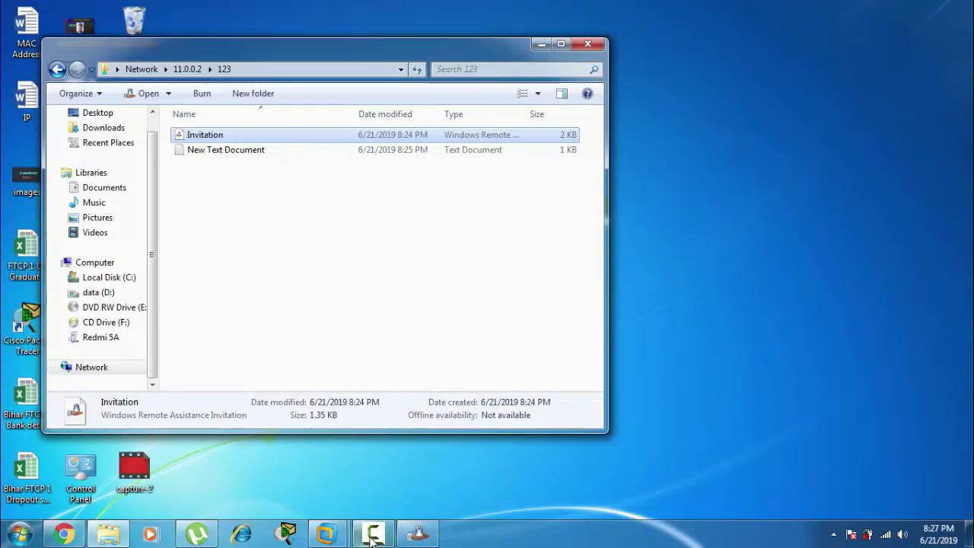
click(411, 537)
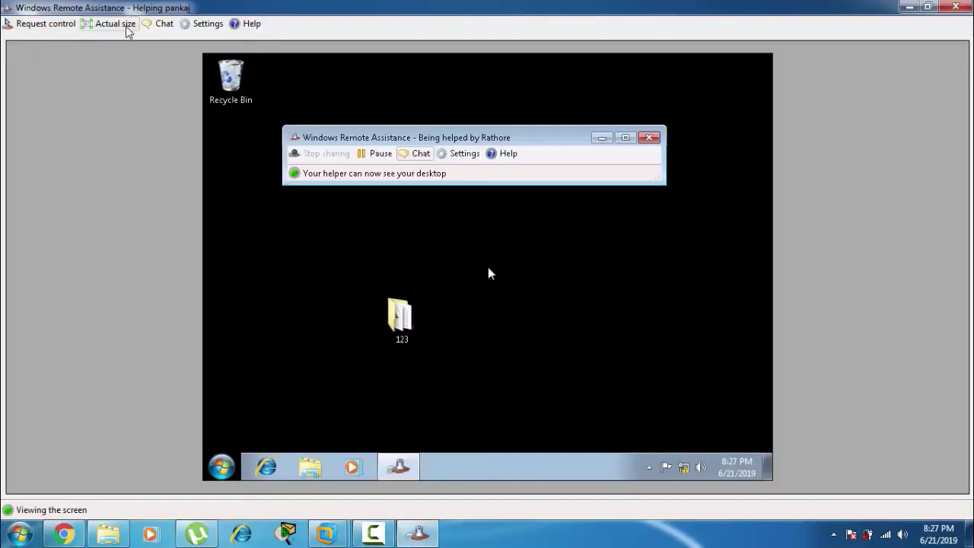
click(47, 23)
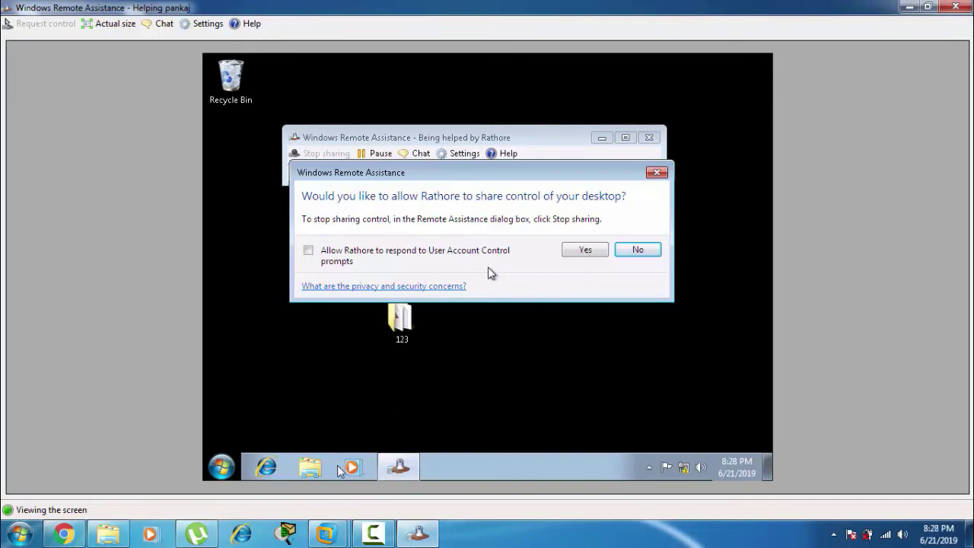
mouse_move(332, 532)
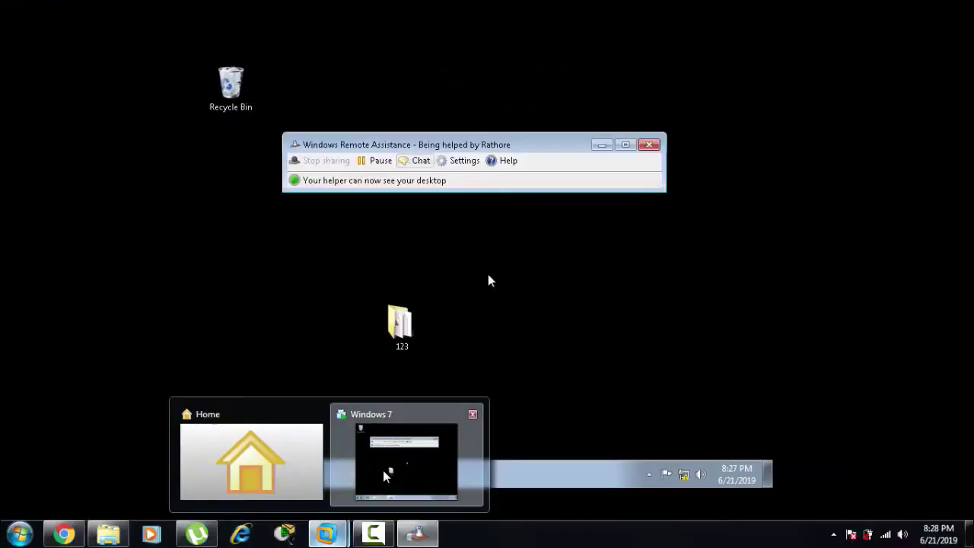
click(383, 472)
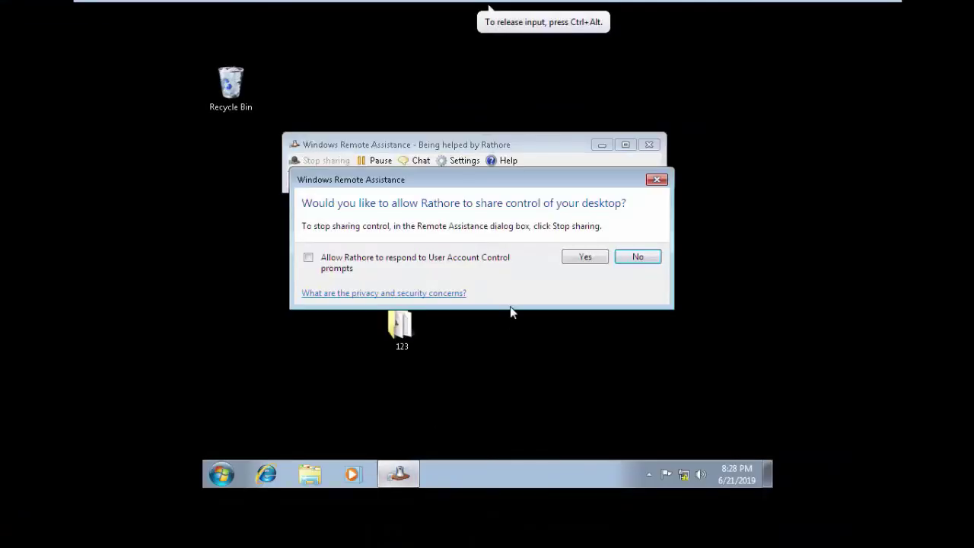
click(580, 256)
Step: Shrink the Remote Assistance viewer, move it up-left, and take the VM out of full-screen
mouse_move(857, 6)
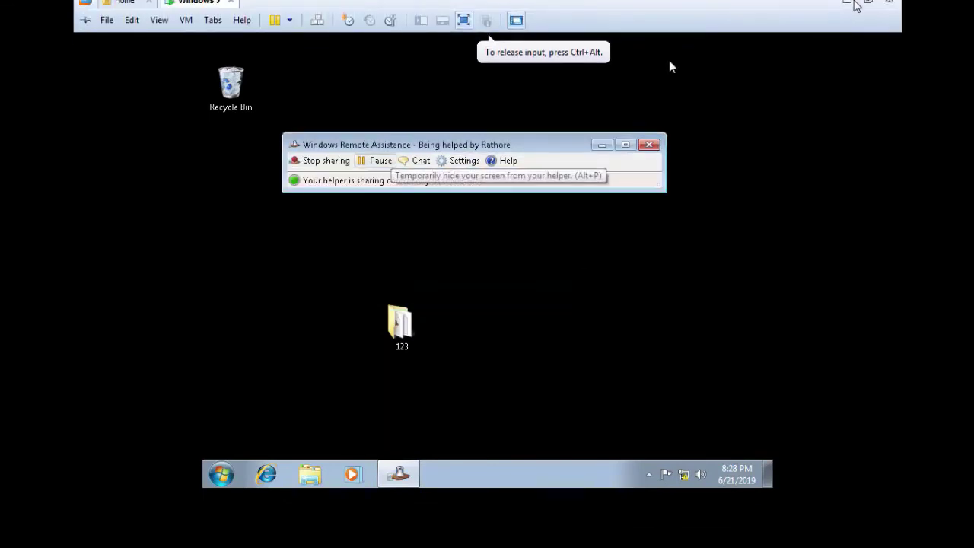
click(846, 12)
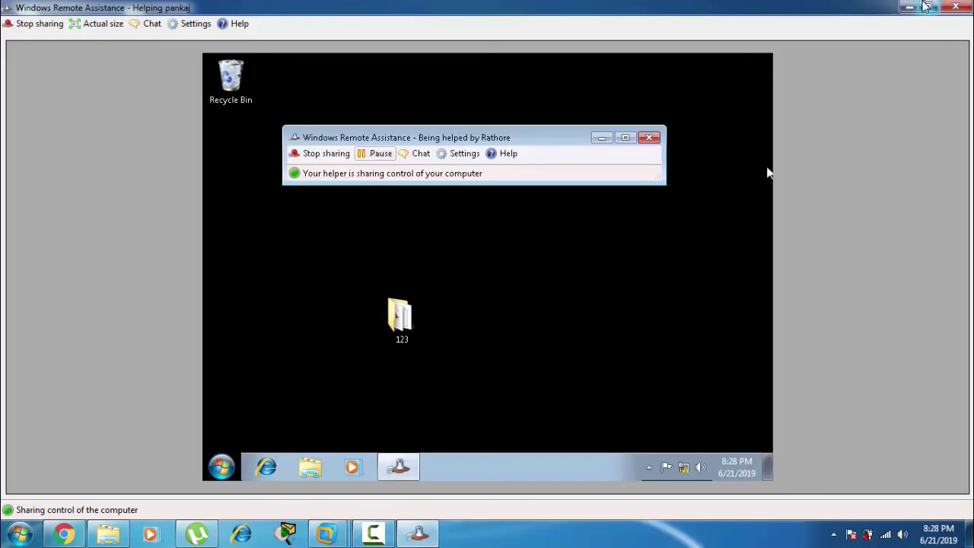
click(926, 6)
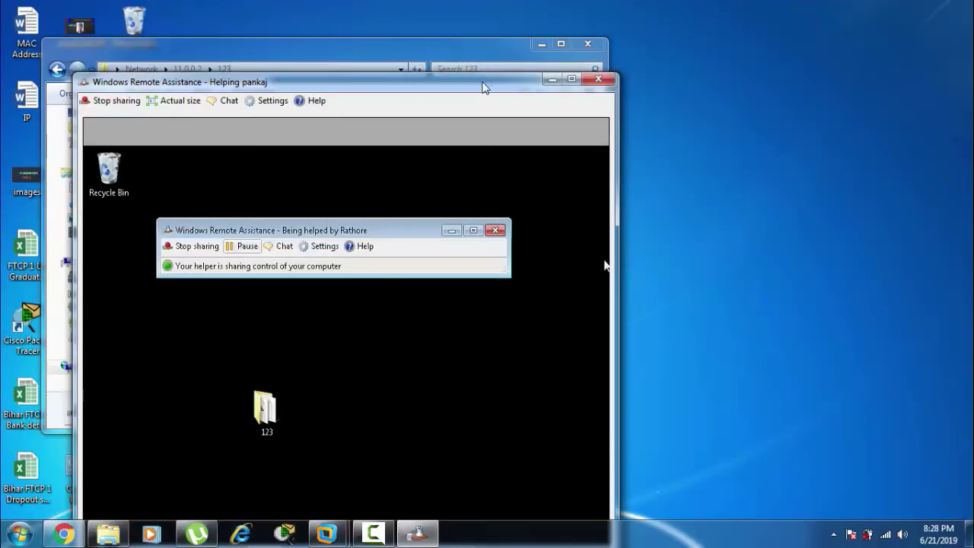
drag(484, 88, 363, 20)
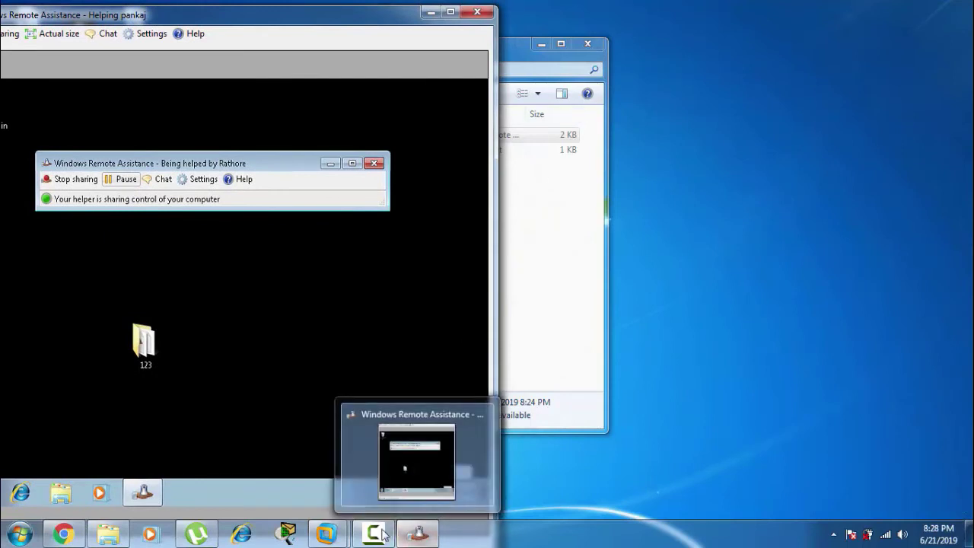
mouse_move(327, 533)
click(402, 453)
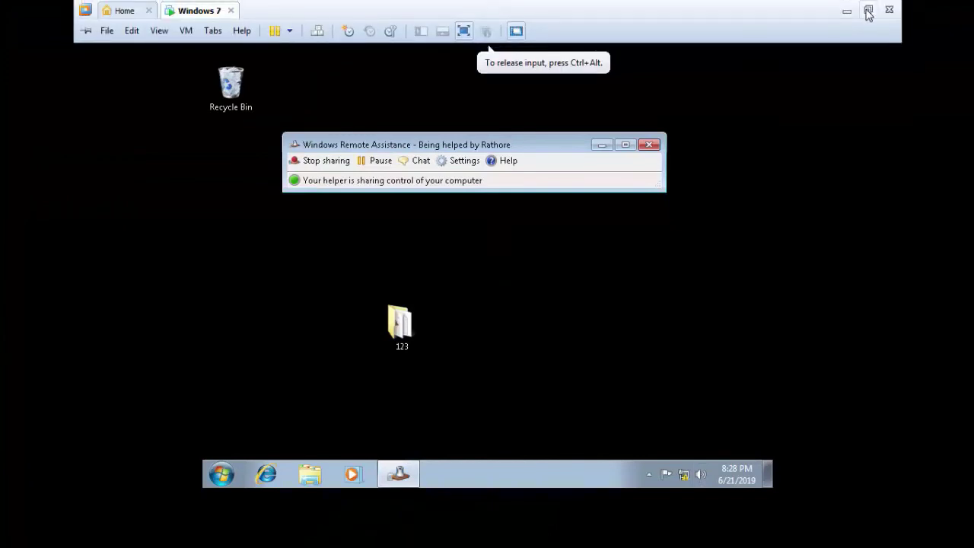
click(868, 12)
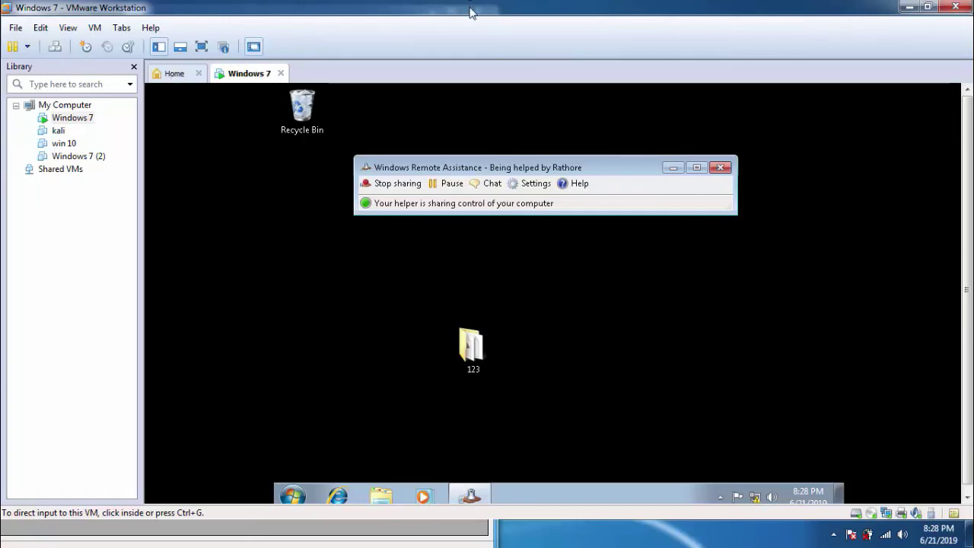
Step: Move the restored VMware window to the screen's right side, focus the VM, and minimize the Remote Assistance viewer
click(928, 6)
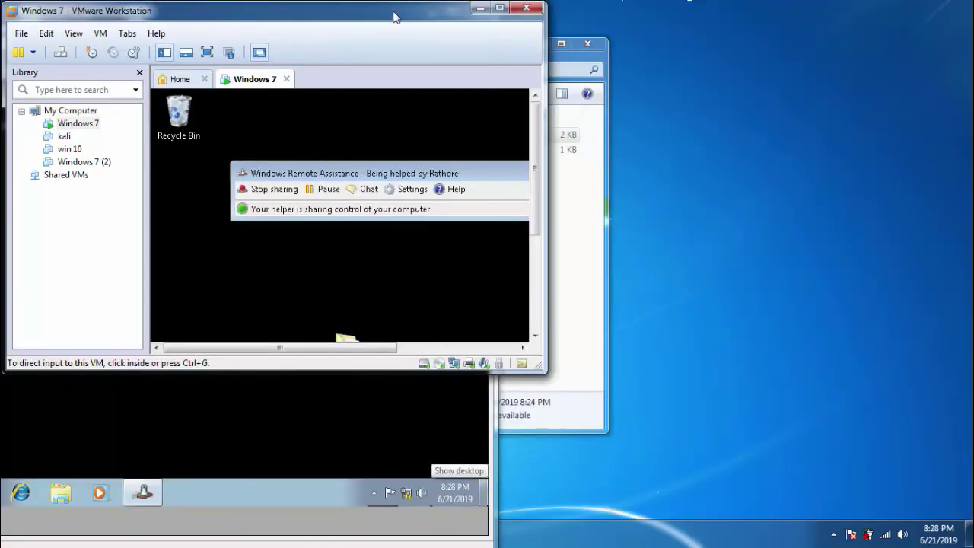
drag(394, 15, 879, 14)
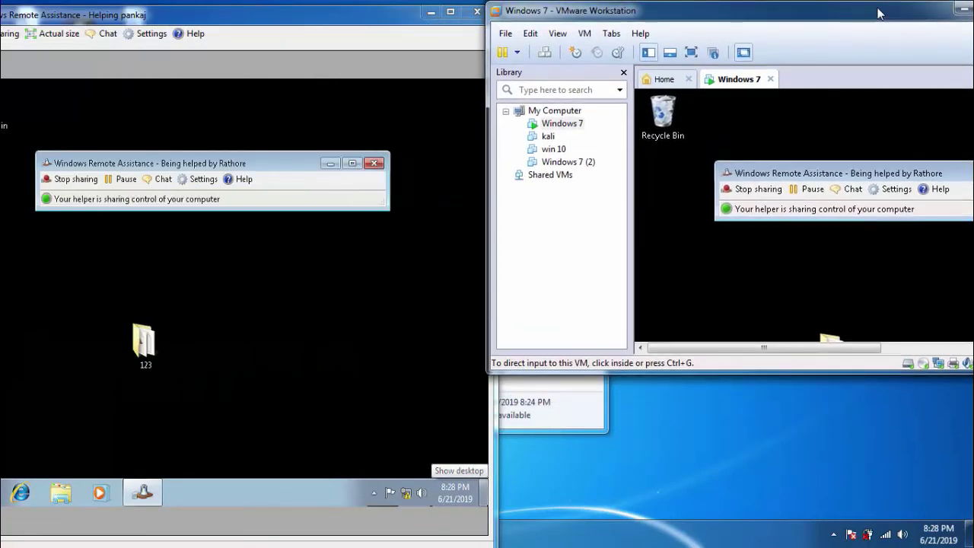
click(757, 149)
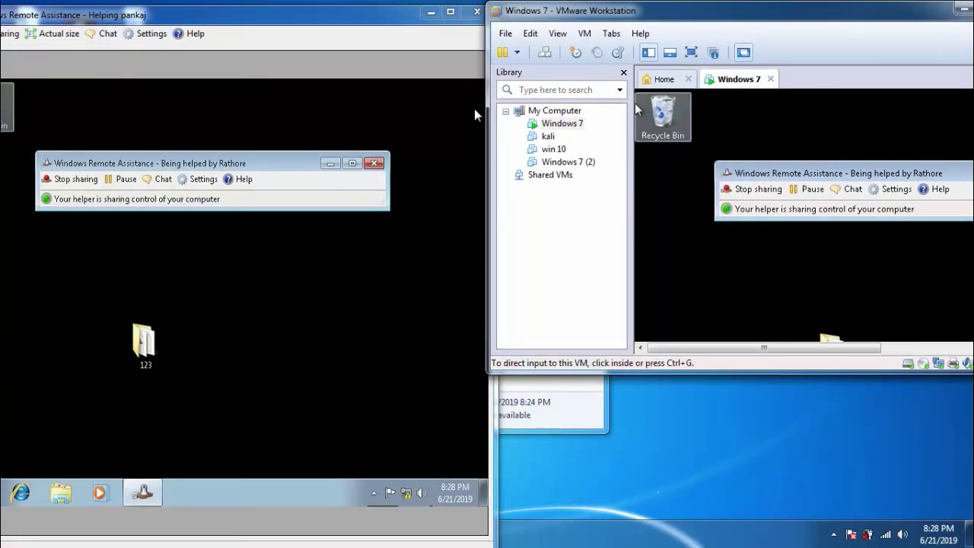
click(393, 115)
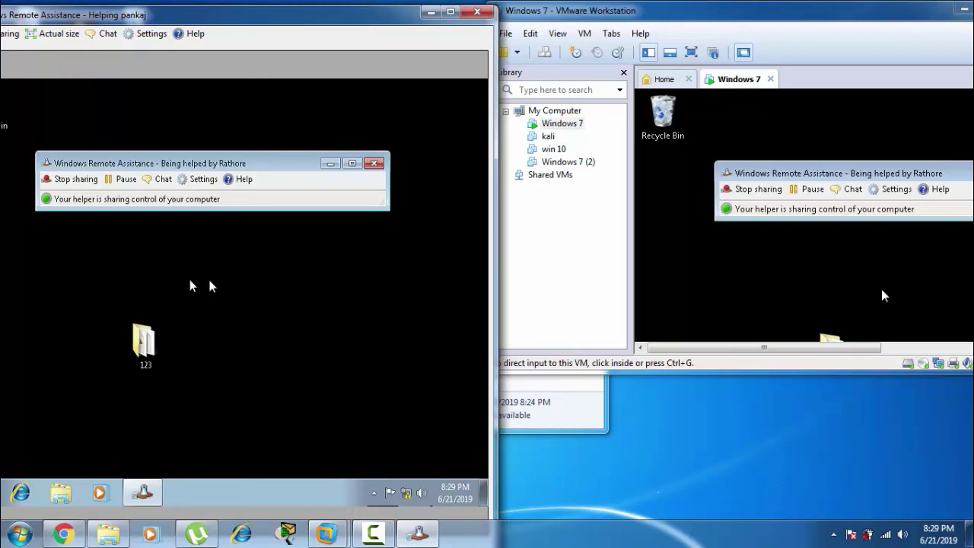
click(428, 14)
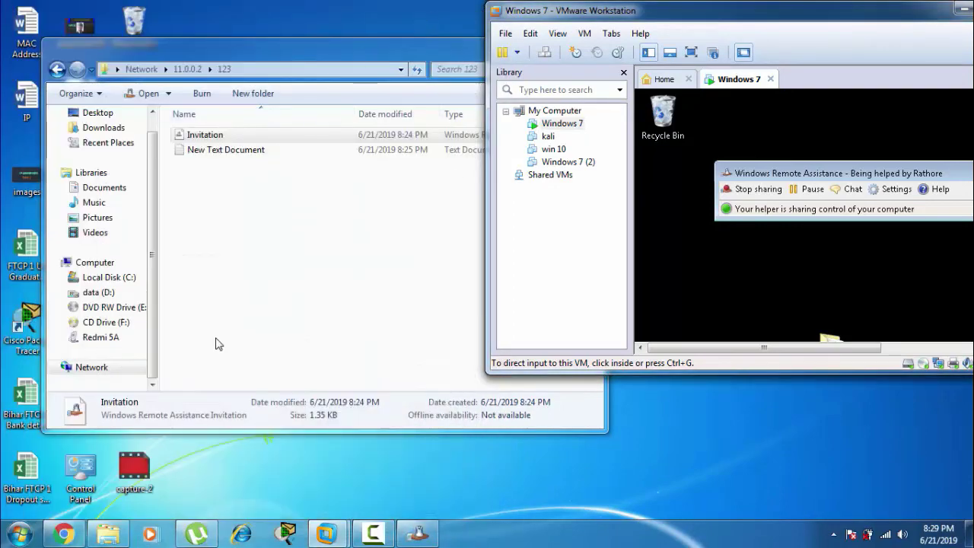
click(64, 534)
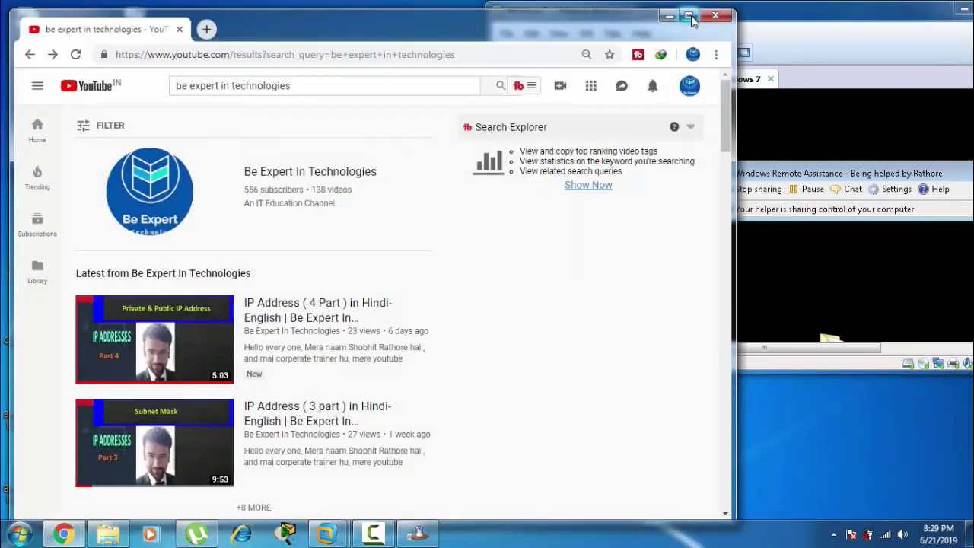
click(689, 16)
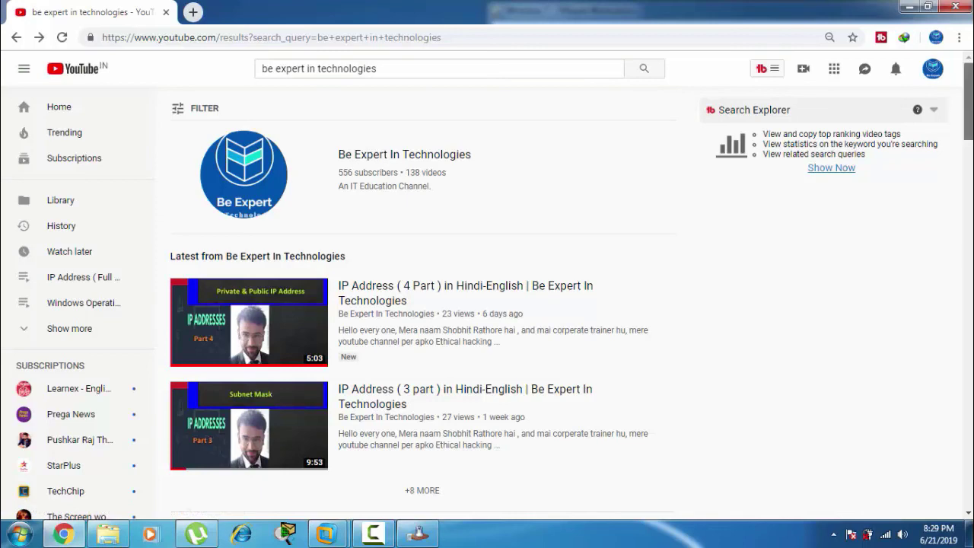
mouse_move(960, 83)
mouse_down()
mouse_move(960, 180)
mouse_move(961, 83)
mouse_up()
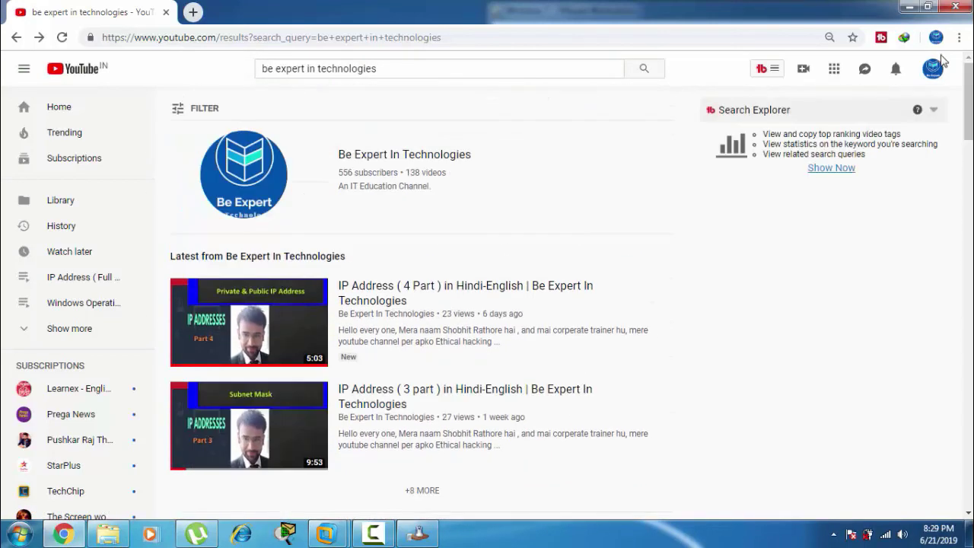
click(908, 7)
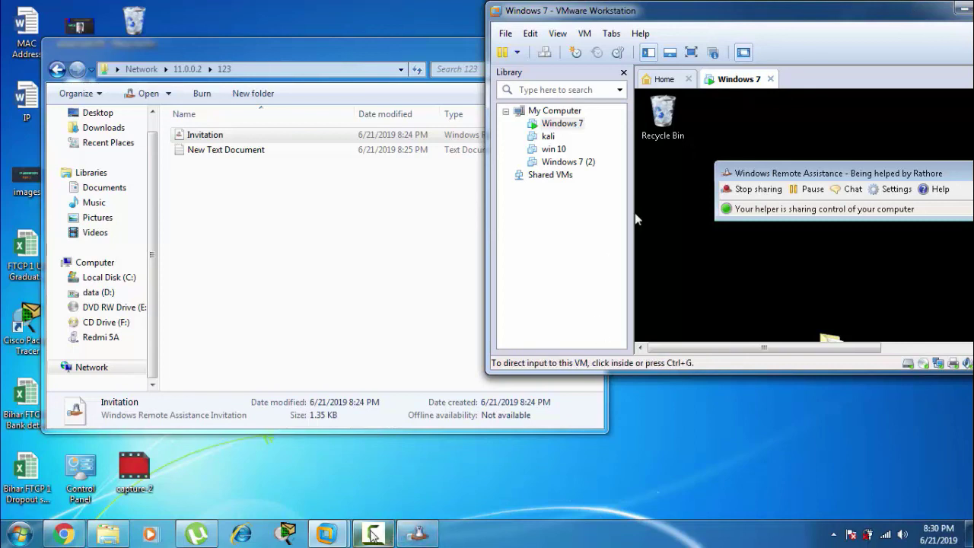
click(372, 534)
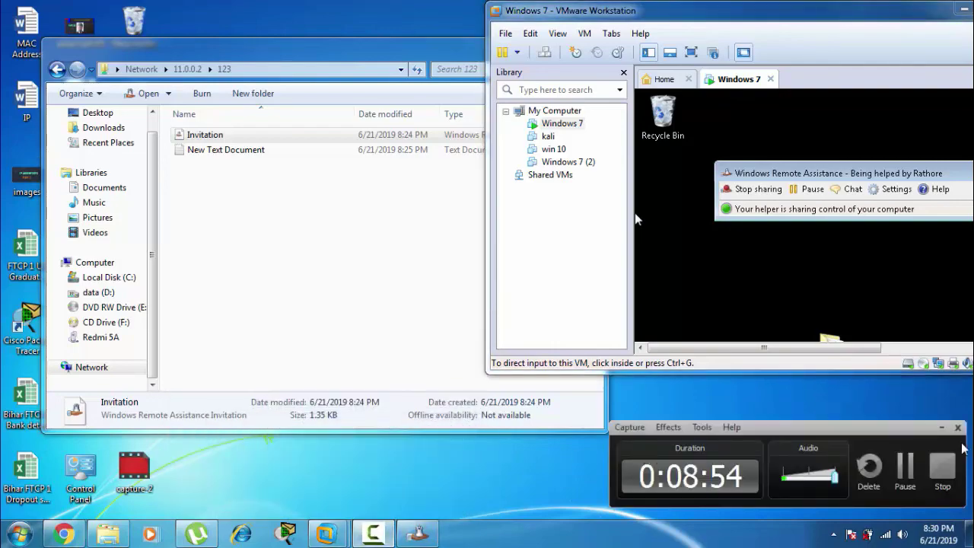